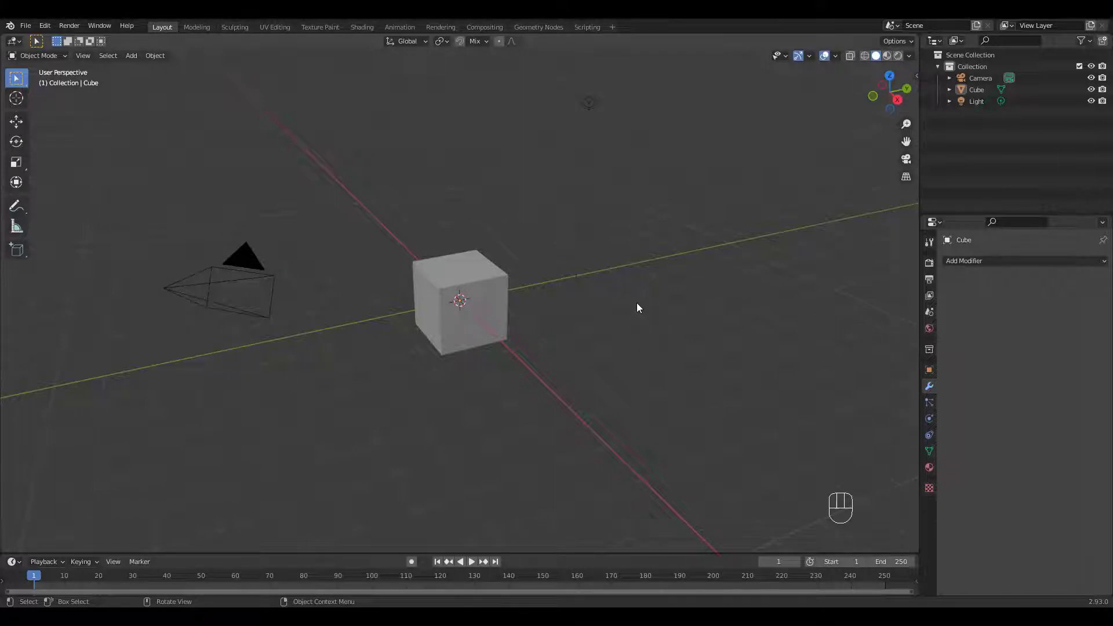
- Select the default light and camera together and delete them from the scene
{"action": "left_click", "coordinate": [588, 104]}
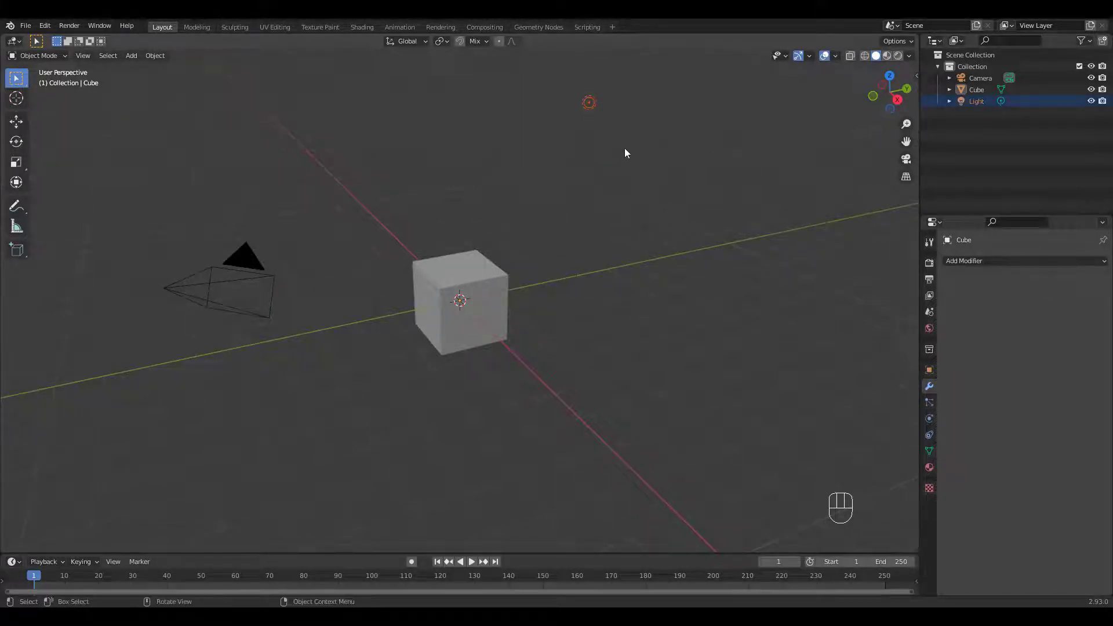
{"action": "left_click", "coordinate": [266, 278], "text": "shift"}
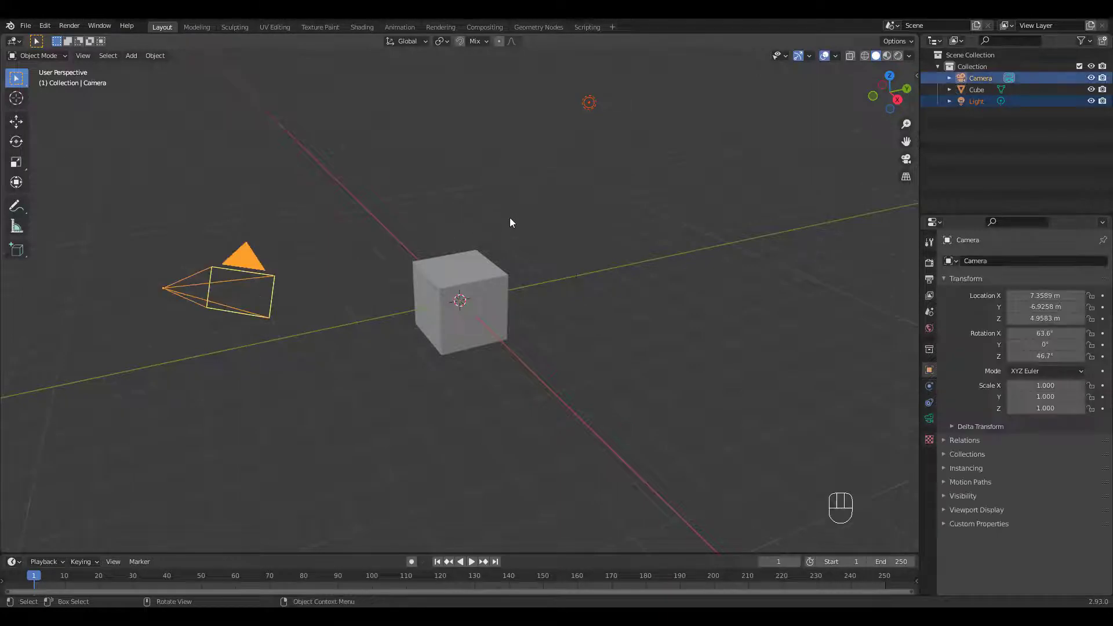
{"action": "key", "text": "x"}
{"action": "left_click", "coordinate": [510, 218]}
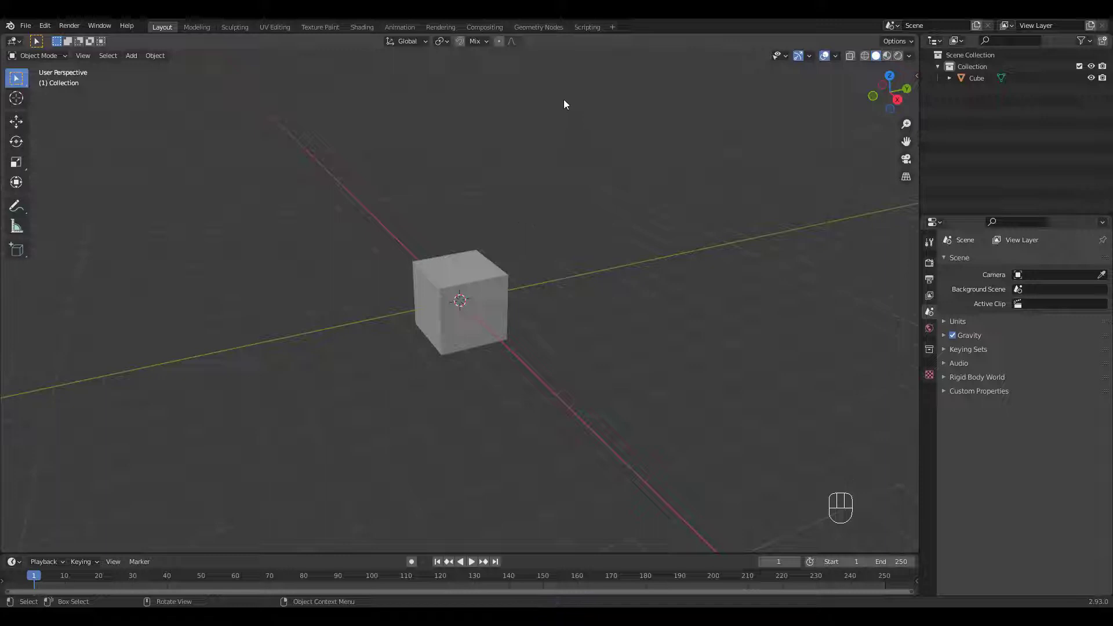
- Move the cube up along the Z axis until its base rests on the ground grid
{"action": "left_click", "coordinate": [484, 41]}
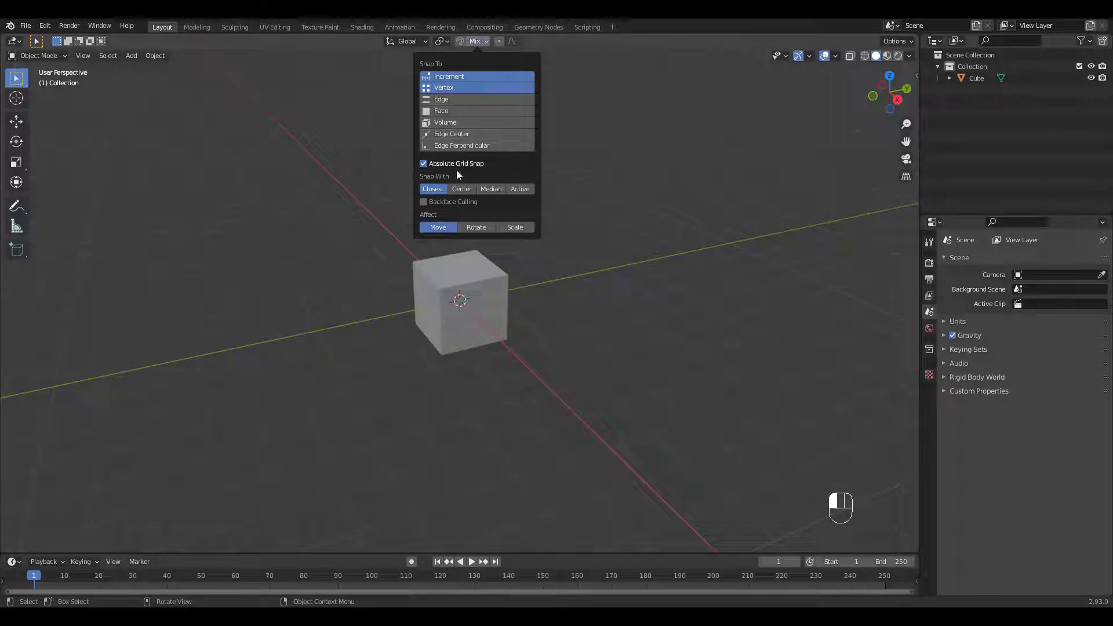
{"action": "left_click", "coordinate": [450, 330]}
{"action": "key", "text": "shift+space"}
{"action": "key", "text": "g"}
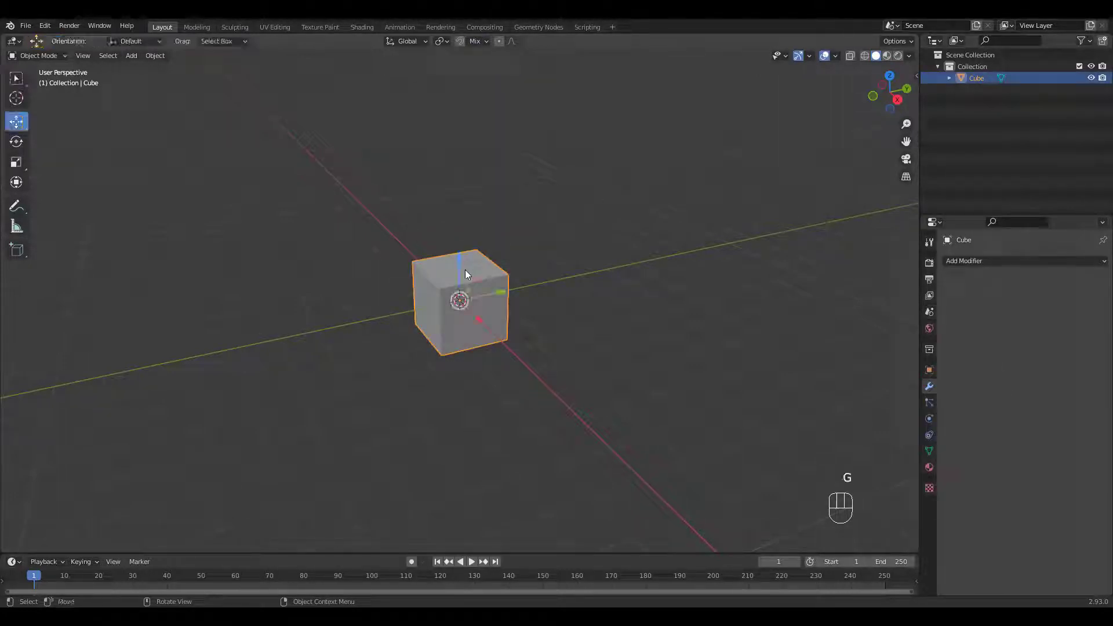
{"action": "left_click_drag", "start_coordinate": [459, 260], "coordinate": [468, 224]}
{"action": "middle_click_drag", "start_coordinate": [468, 223], "coordinate": [576, 252]}
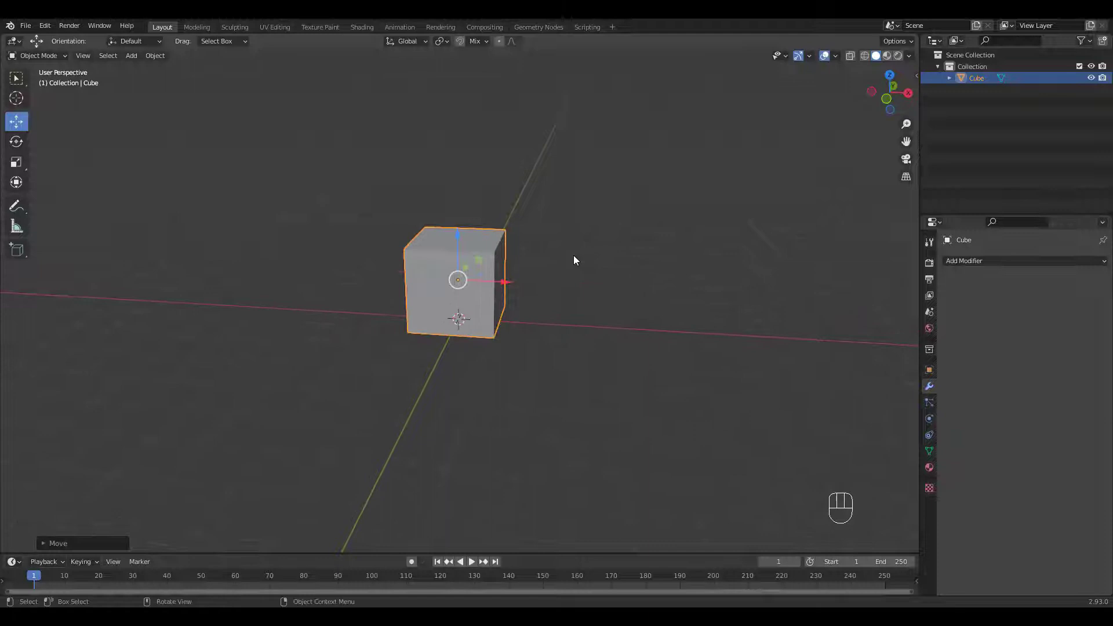
- Add a plane and scale its mesh up into a large floor around the cube
{"action": "key", "text": "shift+a"}
{"action": "mouse_move", "coordinate": [563, 277]}
{"action": "left_click", "coordinate": [606, 279]}
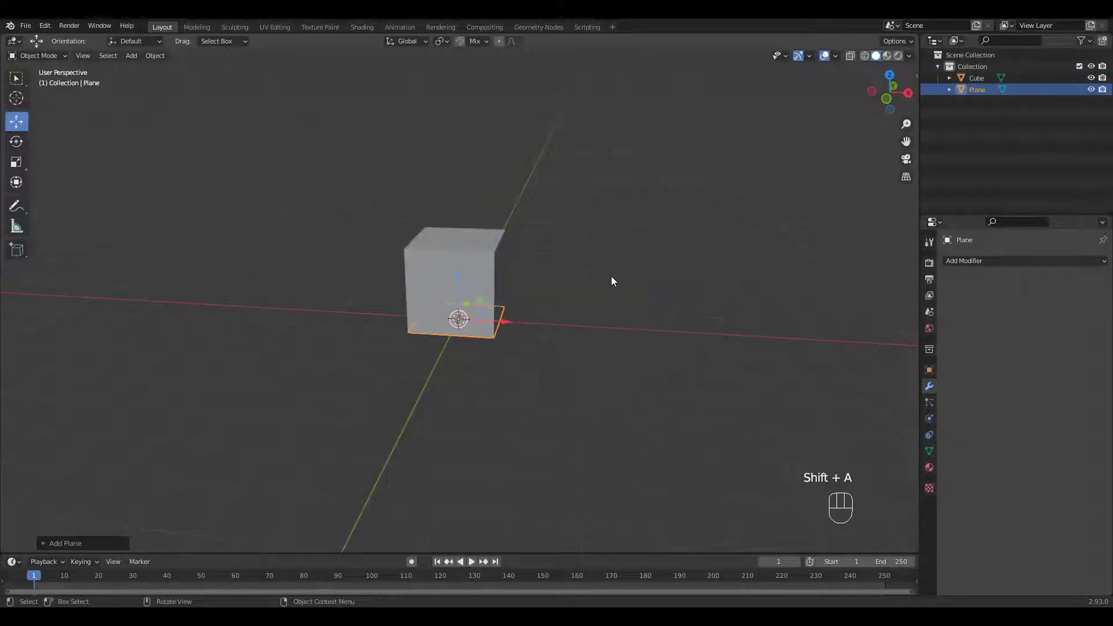
{"action": "key", "text": "Tab"}
{"action": "middle_click_drag", "start_coordinate": [582, 270], "coordinate": [542, 296], "text": "ctrl"}
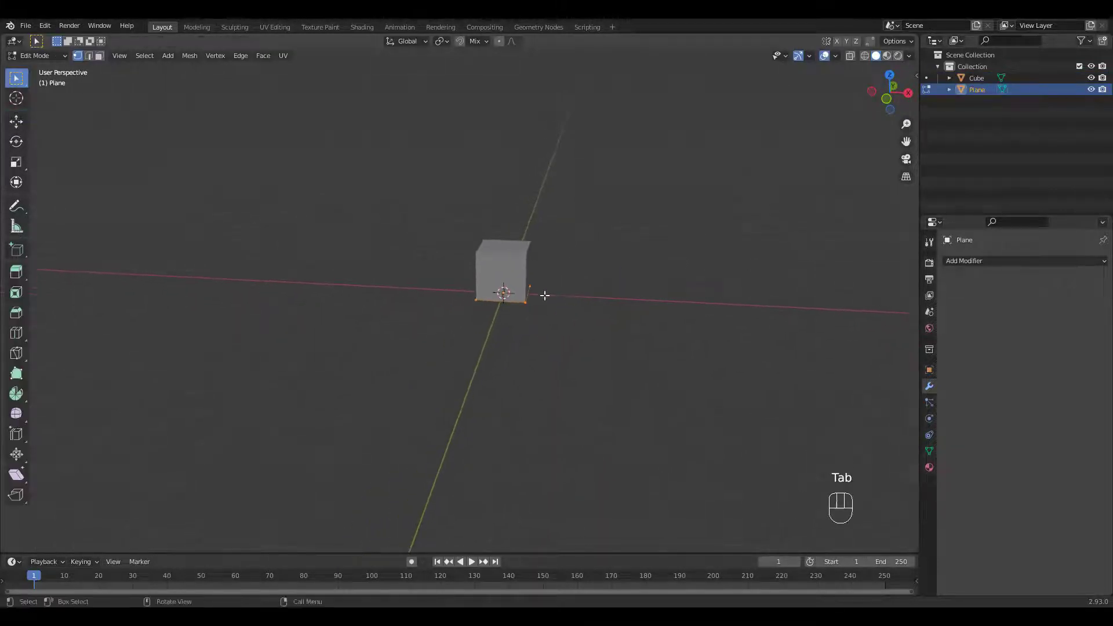
{"action": "key", "text": "s"}
{"action": "left_click_drag", "start_coordinate": [539, 331], "coordinate": [842, 395]}
{"action": "middle_click_drag", "start_coordinate": [843, 394], "coordinate": [841, 417], "text": "ctrl"}
{"action": "key", "text": "s"}
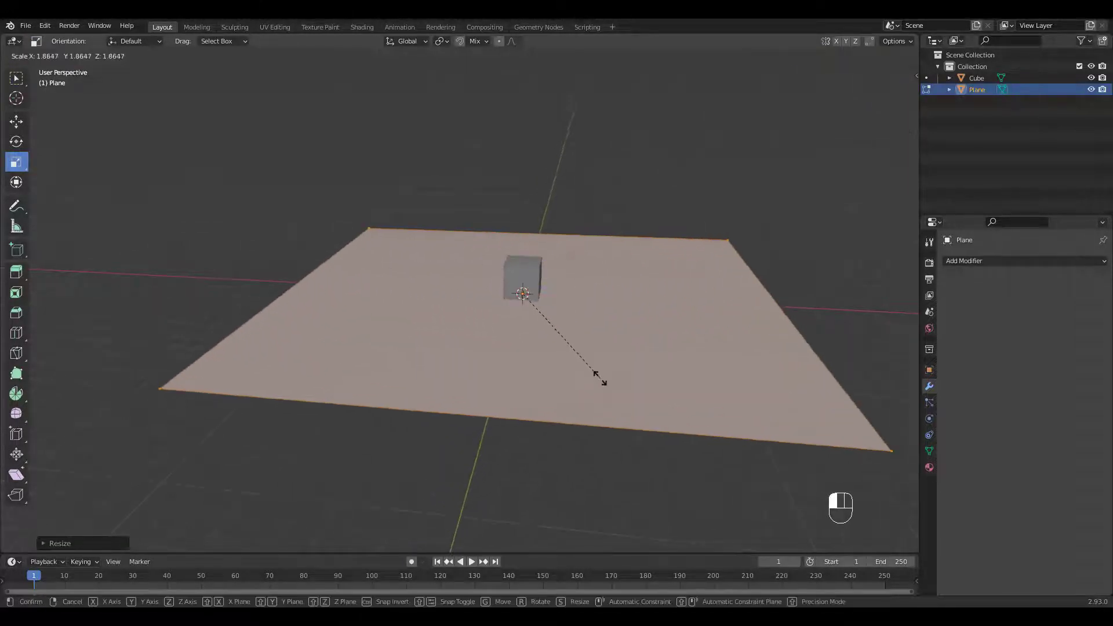
{"action": "left_click", "coordinate": [614, 386]}
{"action": "middle_click_drag", "start_coordinate": [614, 385], "coordinate": [543, 313], "text": "ctrl"}
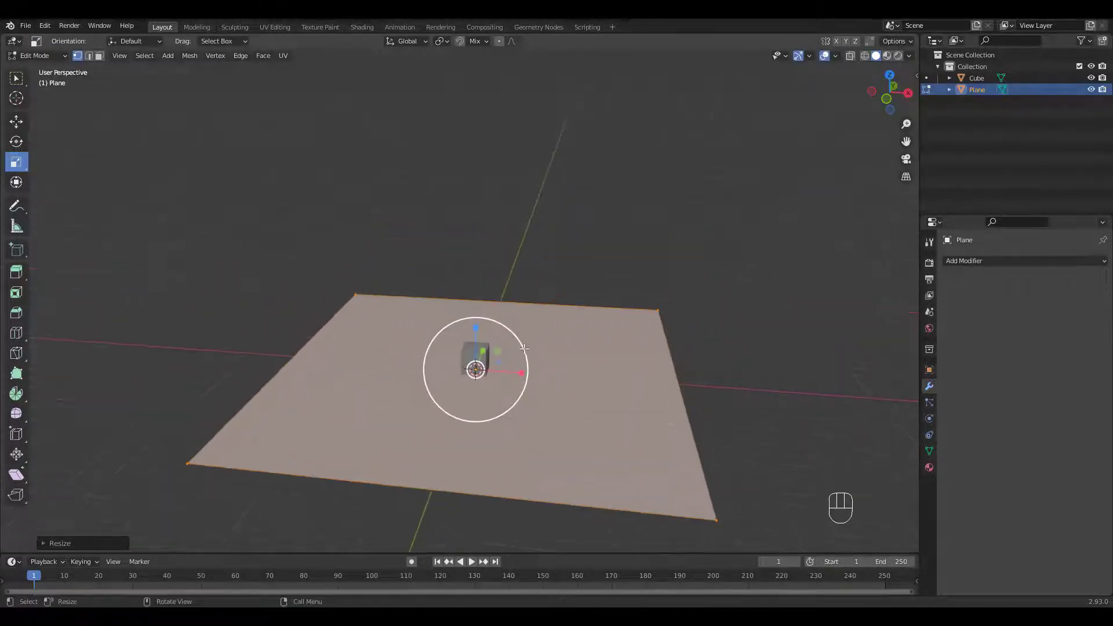
- Extrude the floor plane's back edge about 21.6 m straight up along Z to form a wall
{"action": "left_click", "coordinate": [543, 312]}
{"action": "key", "text": "e"}
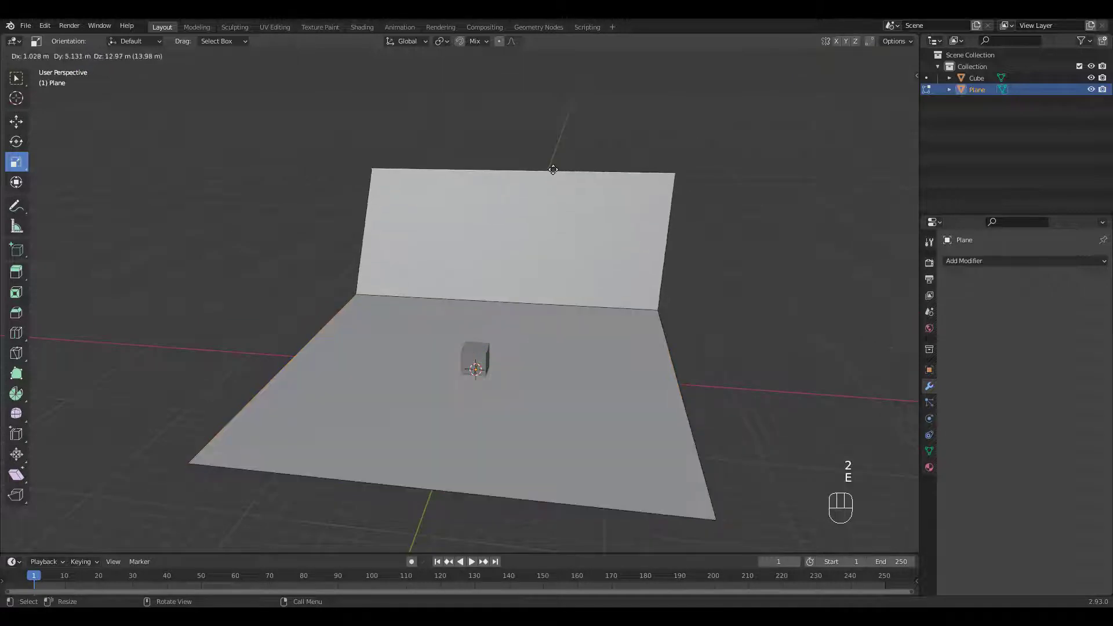
{"action": "left_click", "coordinate": [549, 96]}
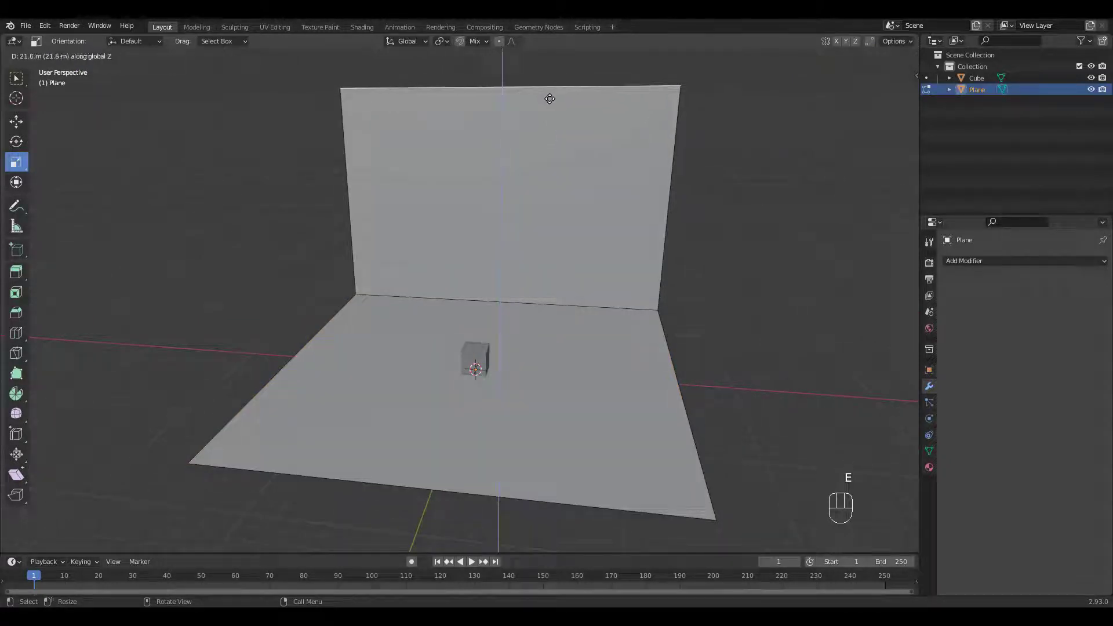
- Bevel the edge between floor and wall about 5.9 m wide with 8 segments and shade the backdrop smooth
{"action": "left_click", "coordinate": [567, 305]}
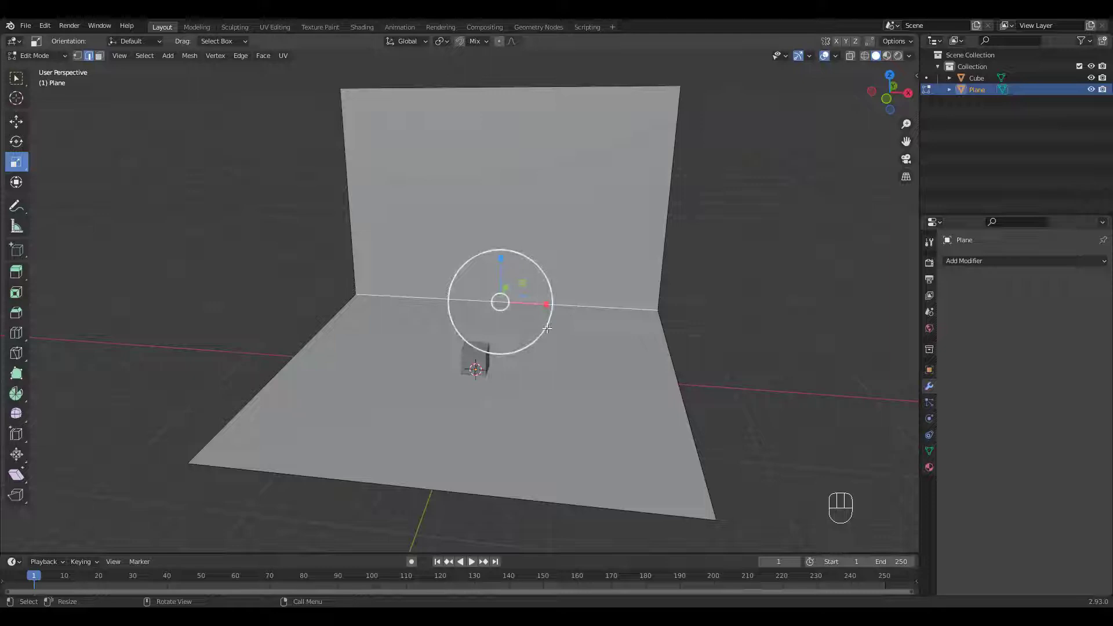
{"action": "key", "text": "ctrl+b"}
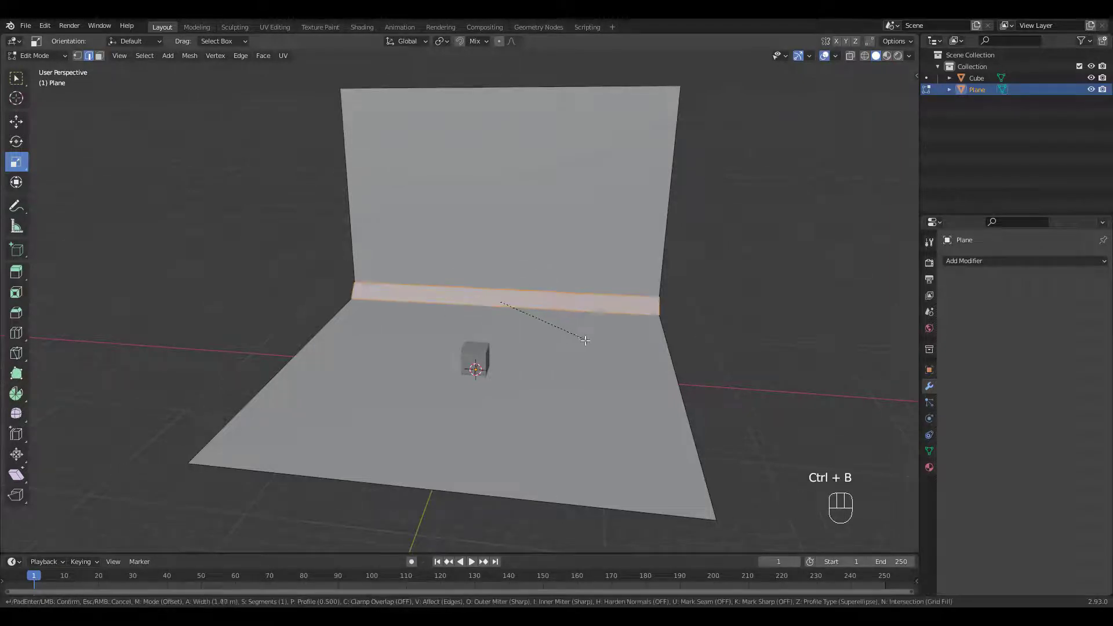
{"action": "scroll", "coordinate": [599, 352], "scroll_direction": "up", "scroll_amount": 6}
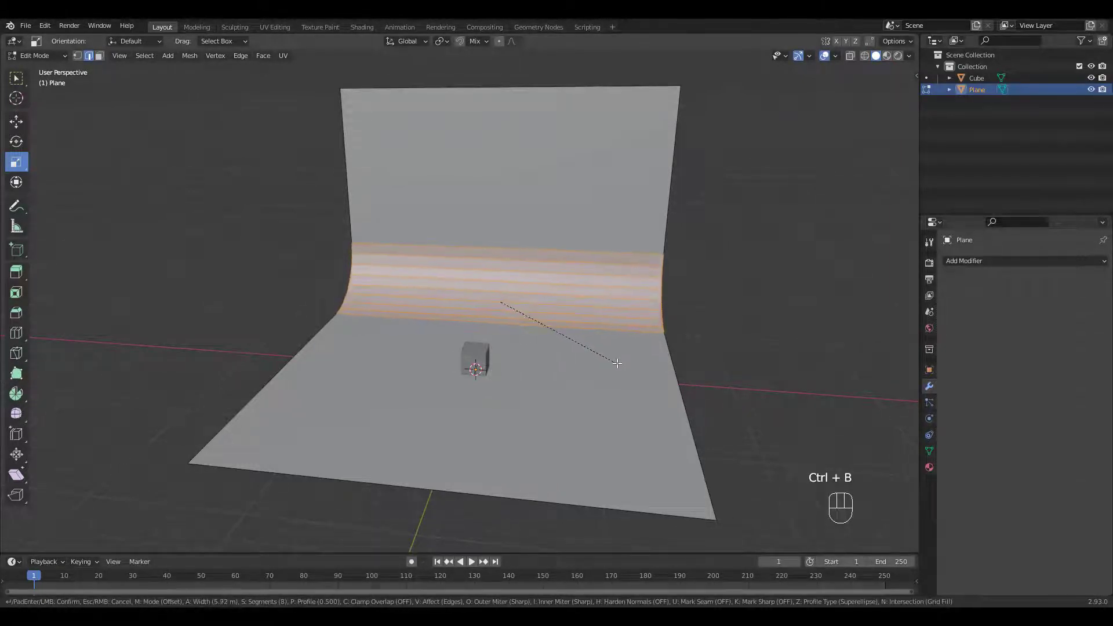
{"action": "left_click", "coordinate": [618, 365]}
{"action": "key", "text": "Tab"}
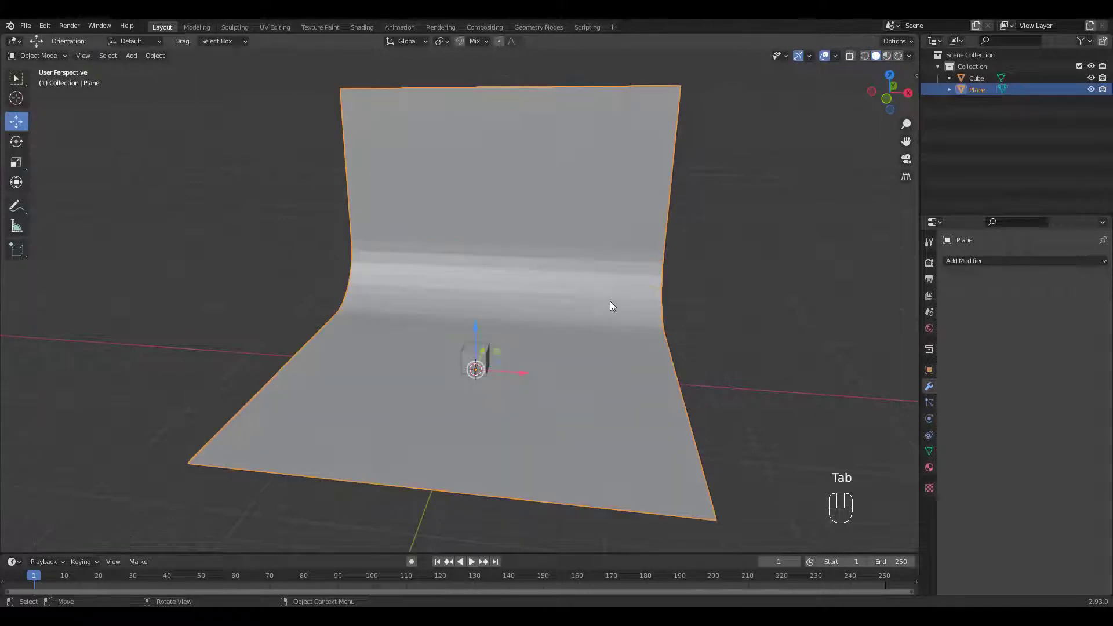
{"action": "right_click", "coordinate": [582, 285]}
{"action": "left_click", "coordinate": [584, 285]}
- Add a new camera and align it to a closer view of the cube in front of the backdrop
{"action": "key", "text": "shift+a"}
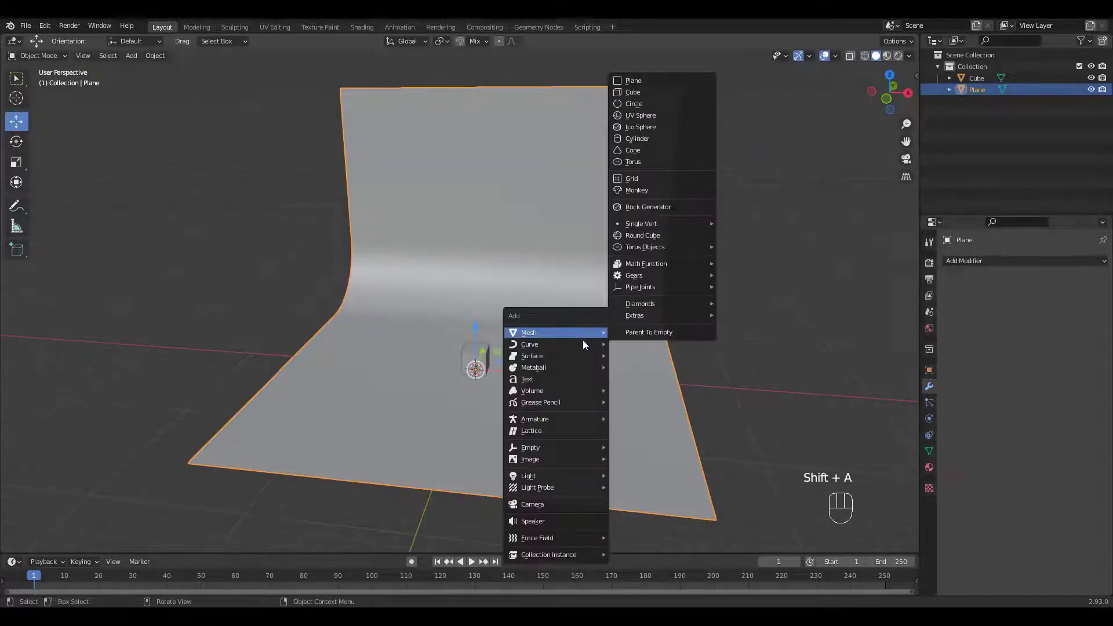
{"action": "left_click", "coordinate": [559, 508]}
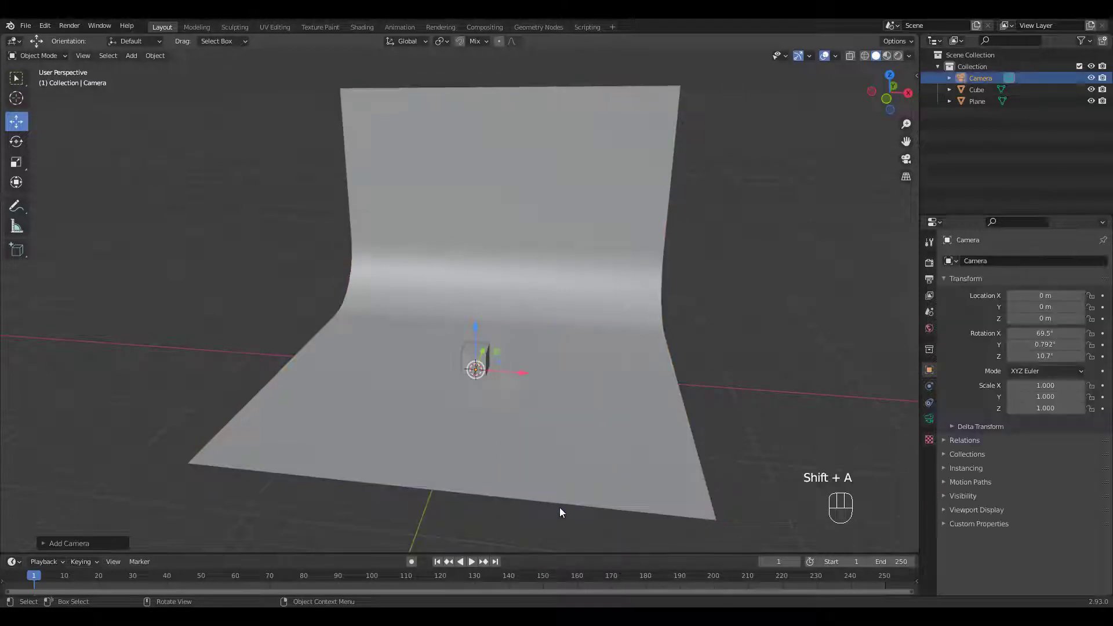
{"action": "middle_click_drag", "start_coordinate": [560, 511], "coordinate": [547, 323]}
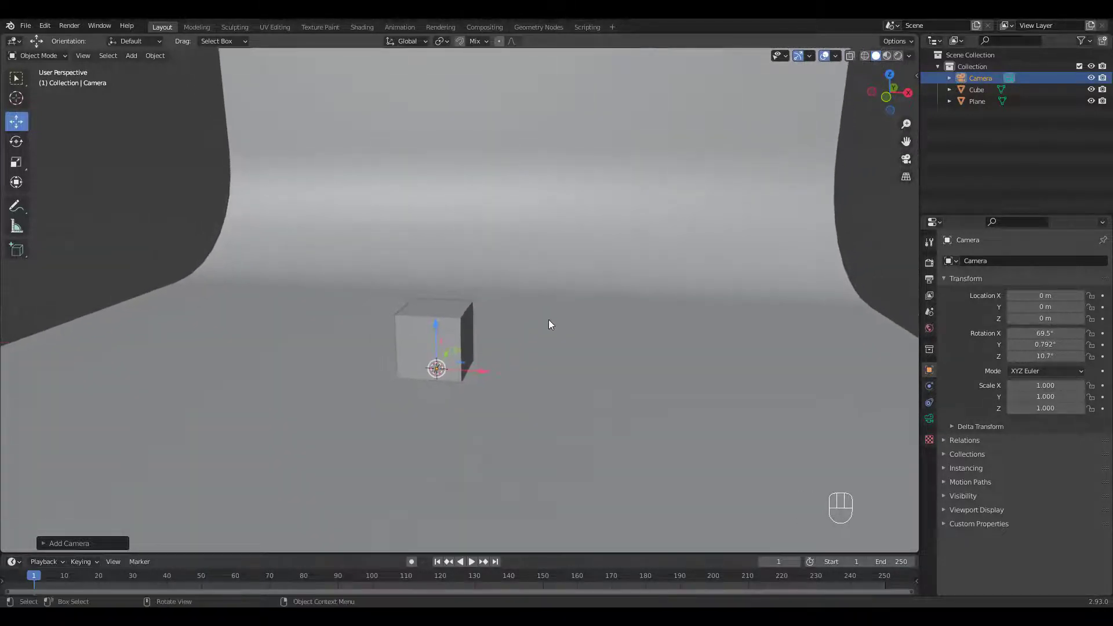
{"action": "key", "text": "ctrl+alt+KP_0"}
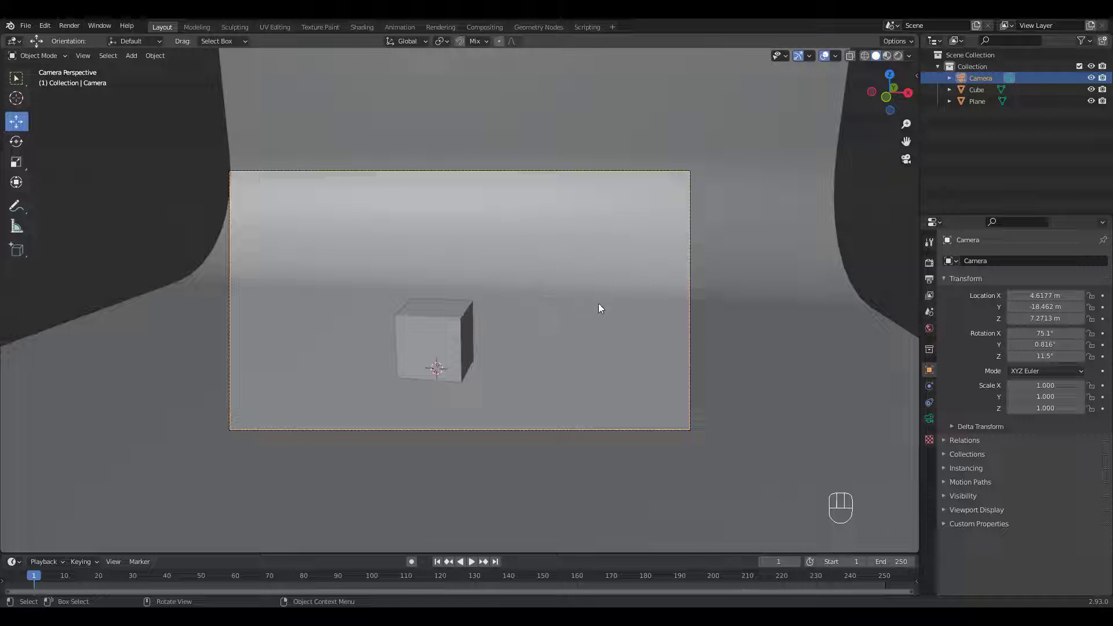
- Switch repeatedly between the camera view and the free view, orbiting to examine how the unlocked camera behaves
{"action": "key", "text": "KP_0"}
{"action": "left_click", "coordinate": [460, 349]}
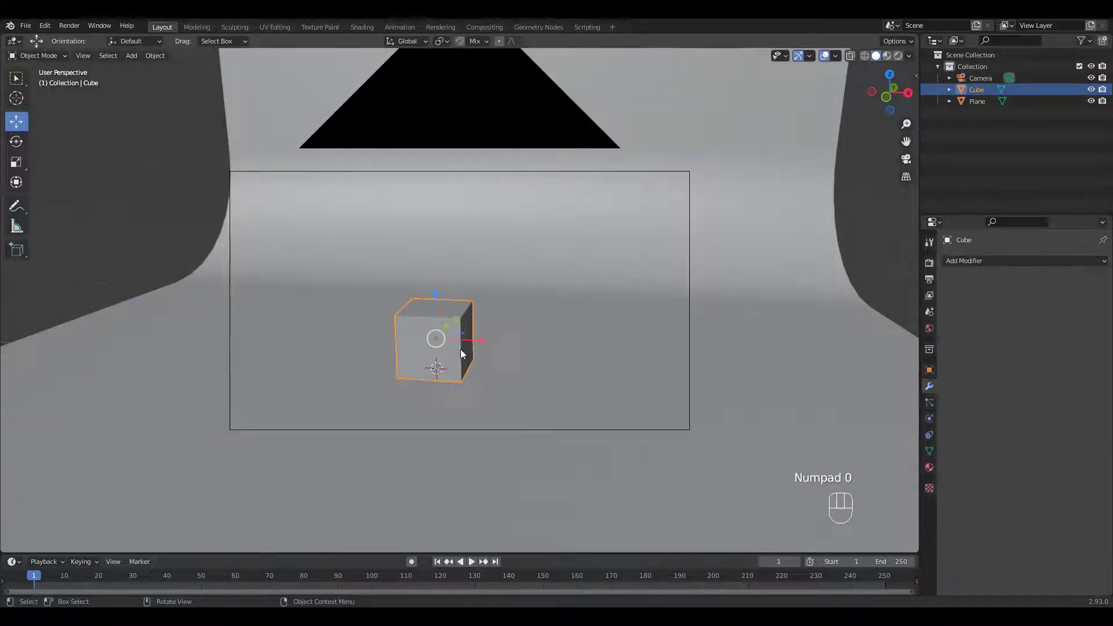
{"action": "middle_click_drag", "start_coordinate": [460, 349], "coordinate": [502, 325]}
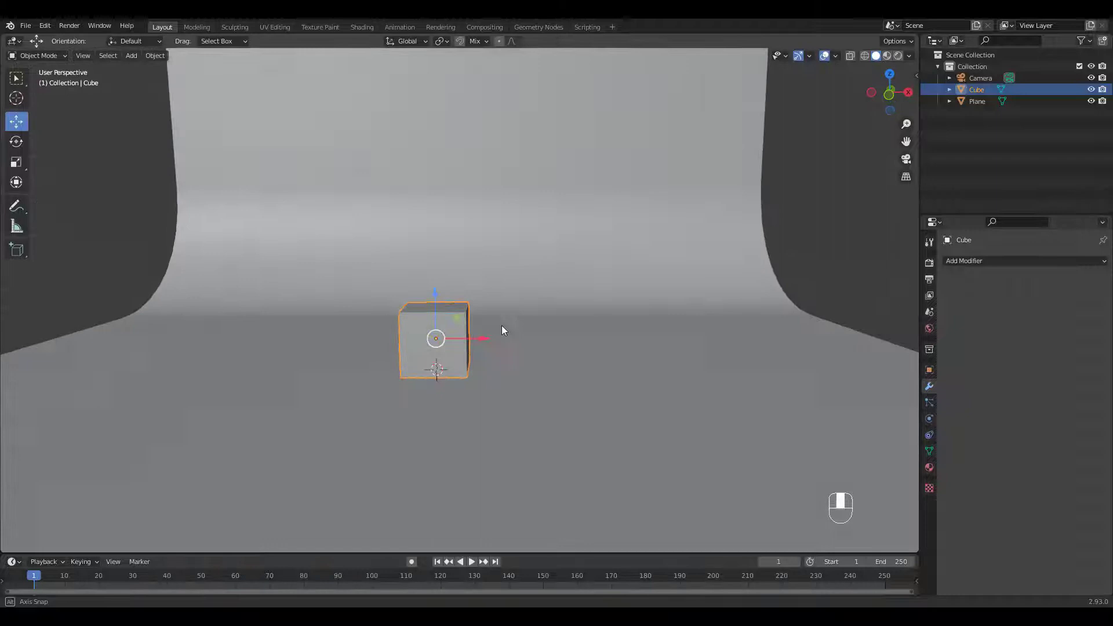
{"action": "key", "text": "KP_0"}
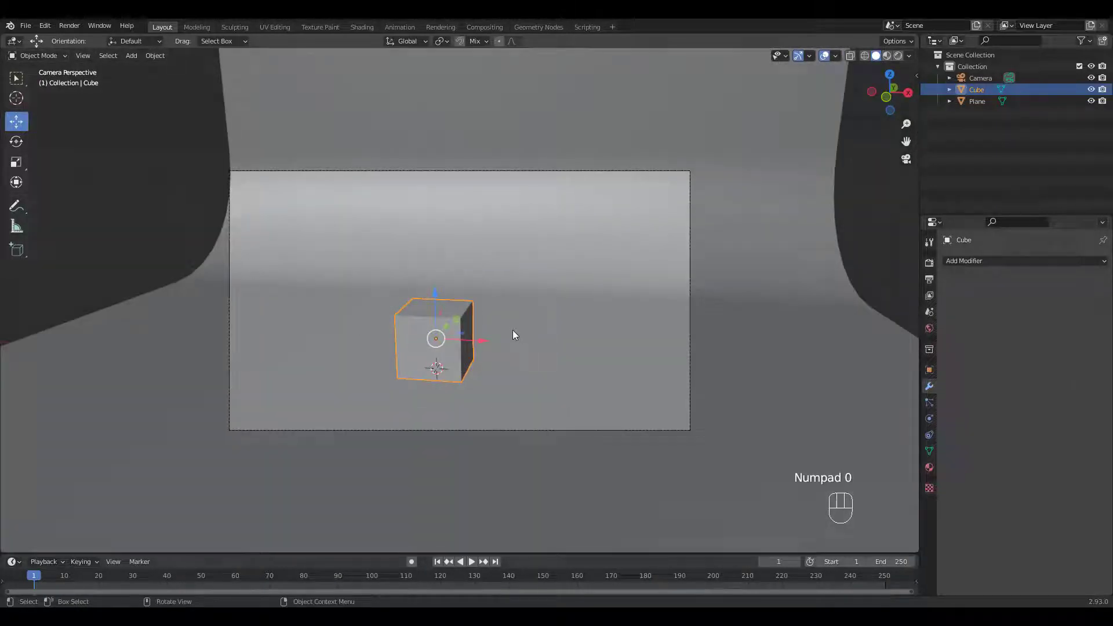
{"action": "mouse_move", "coordinate": [512, 333]}
{"action": "middle_mouse_down"}
{"action": "mouse_move", "coordinate": [521, 321]}
{"action": "mouse_move", "coordinate": [556, 333]}
{"action": "mouse_move", "coordinate": [521, 325]}
{"action": "middle_mouse_up"}
{"action": "key", "text": "KP_0"}
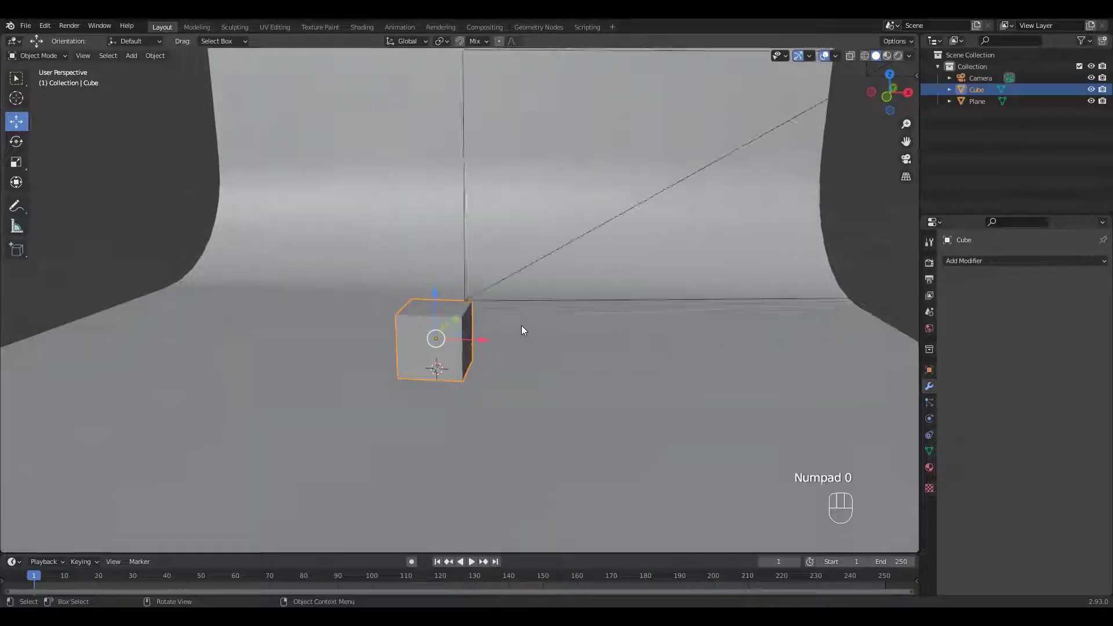
{"action": "key", "text": "KP_0"}
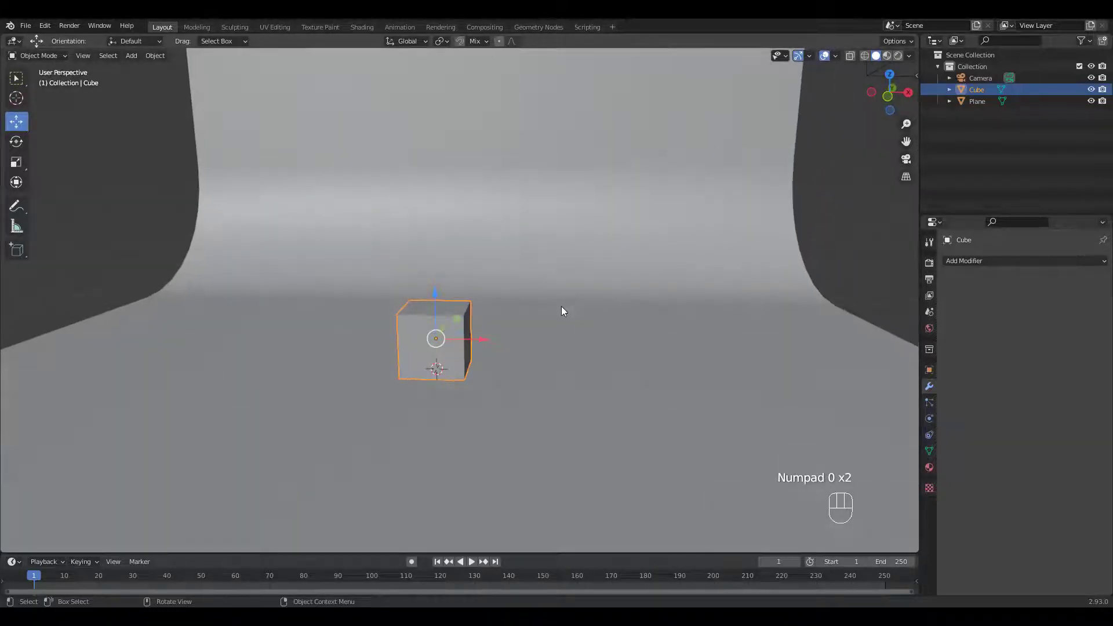
{"action": "key", "text": "KP_0"}
{"action": "key", "text": "KP_0"}
{"action": "middle_click_drag", "start_coordinate": [510, 301], "coordinate": [522, 294]}
- Enable the Camera to View lock and reframe the cube by orbiting inside the camera view
{"action": "key", "text": "n"}
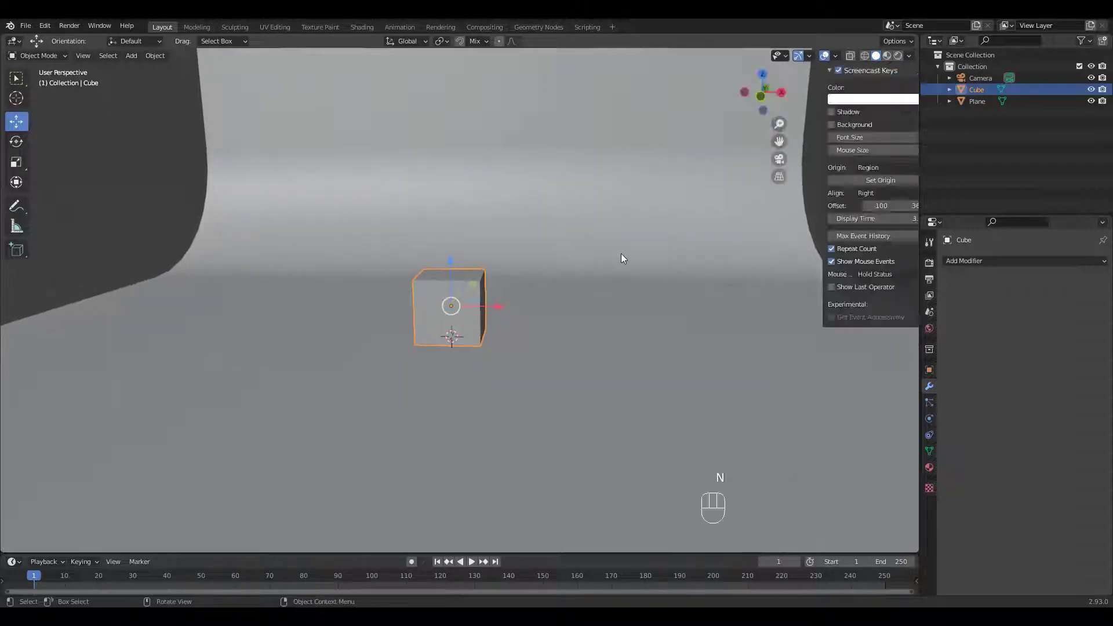
{"action": "left_click", "coordinate": [913, 125]}
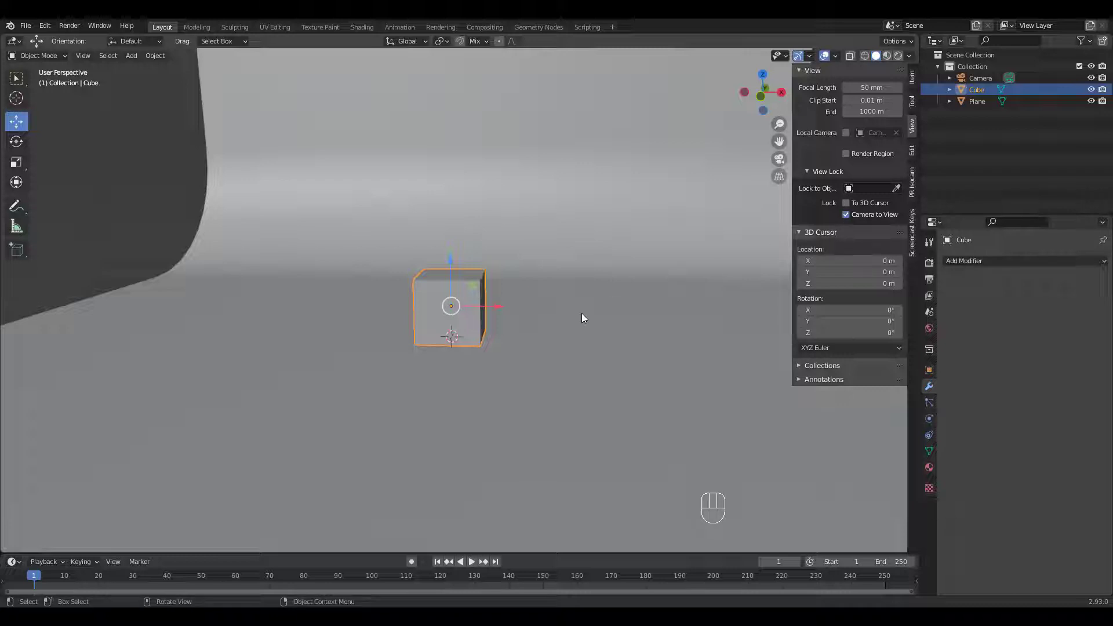
{"action": "key", "text": "KP_0"}
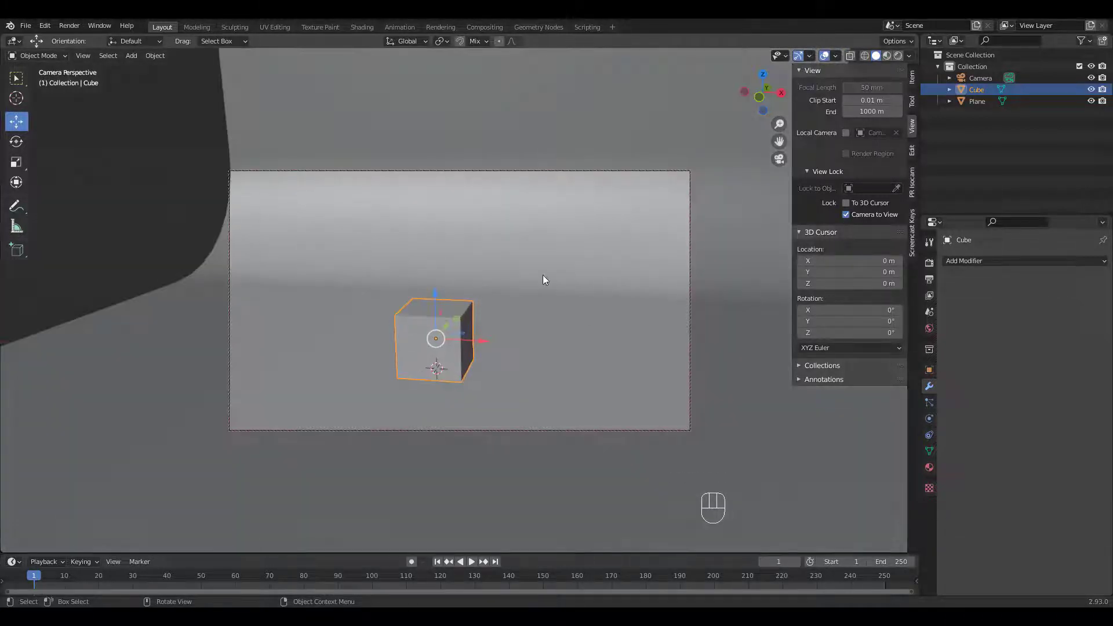
{"action": "mouse_move", "coordinate": [541, 278]}
{"action": "middle_mouse_down"}
{"action": "mouse_move", "coordinate": [564, 266]}
{"action": "mouse_move", "coordinate": [569, 305]}
{"action": "mouse_move", "coordinate": [565, 275]}
{"action": "mouse_move", "coordinate": [549, 268]}
{"action": "mouse_move", "coordinate": [572, 288]}
{"action": "mouse_move", "coordinate": [537, 288]}
{"action": "mouse_move", "coordinate": [563, 288]}
{"action": "mouse_move", "coordinate": [539, 290]}
{"action": "mouse_move", "coordinate": [562, 259]}
{"action": "mouse_move", "coordinate": [546, 301]}
{"action": "mouse_move", "coordinate": [551, 282]}
{"action": "middle_mouse_up"}
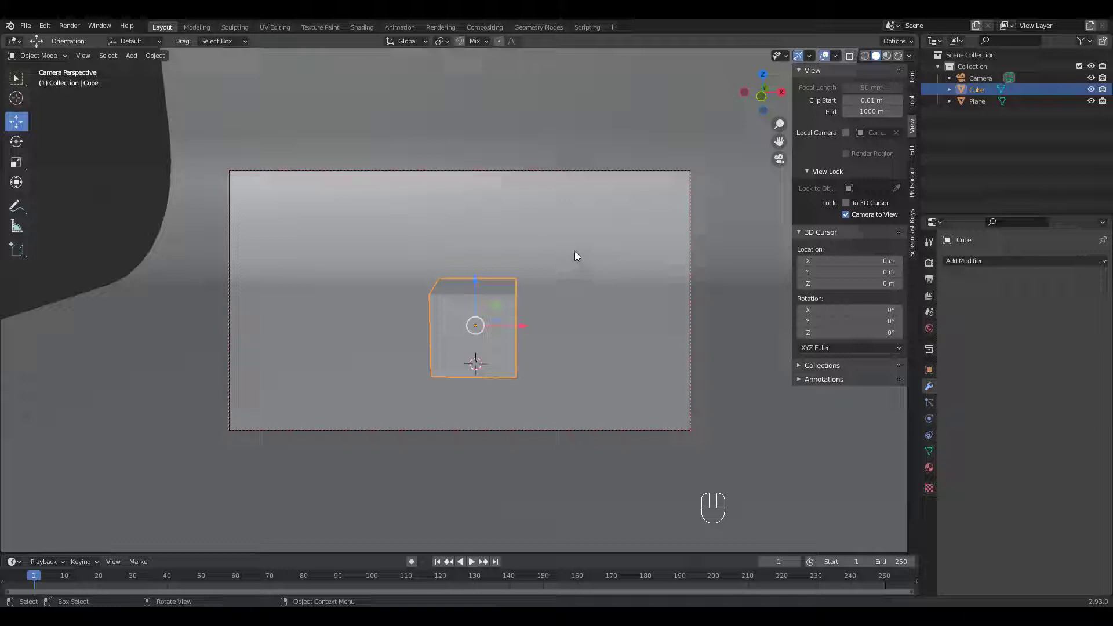
- Toggle the Camera to View lock off and on, orbiting between the toggles to compare the navigation
{"action": "key", "text": "F6"}
{"action": "key", "text": "F6"}
{"action": "key", "text": "F6"}
{"action": "key", "text": "F6"}
{"action": "middle_click_drag", "start_coordinate": [540, 312], "coordinate": [576, 298]}
{"action": "key", "text": "F6"}
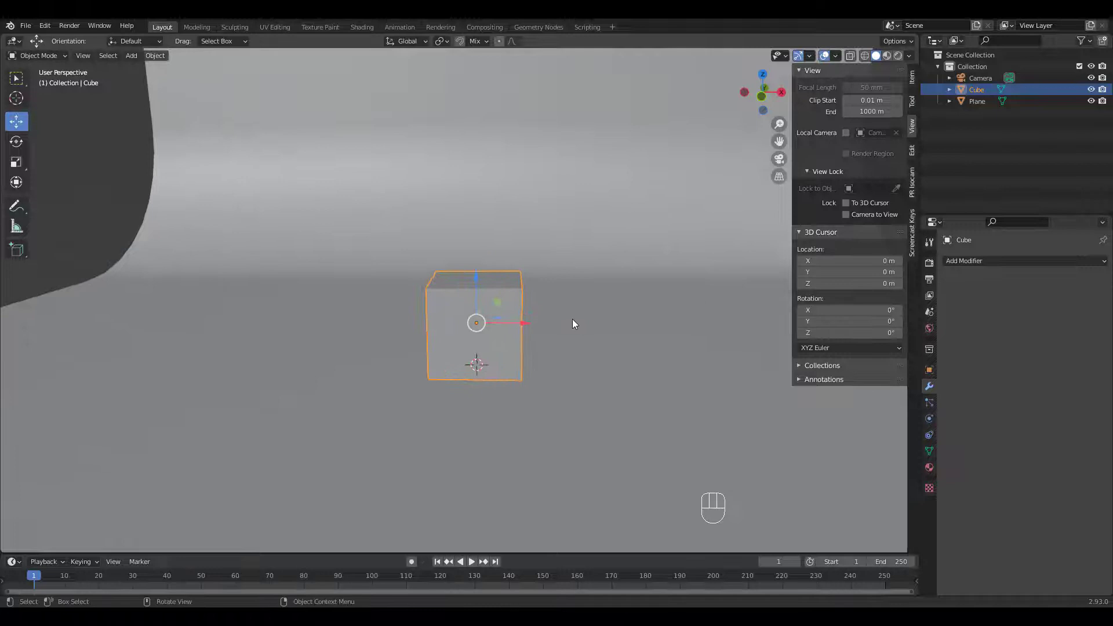
{"action": "key", "text": "F6"}
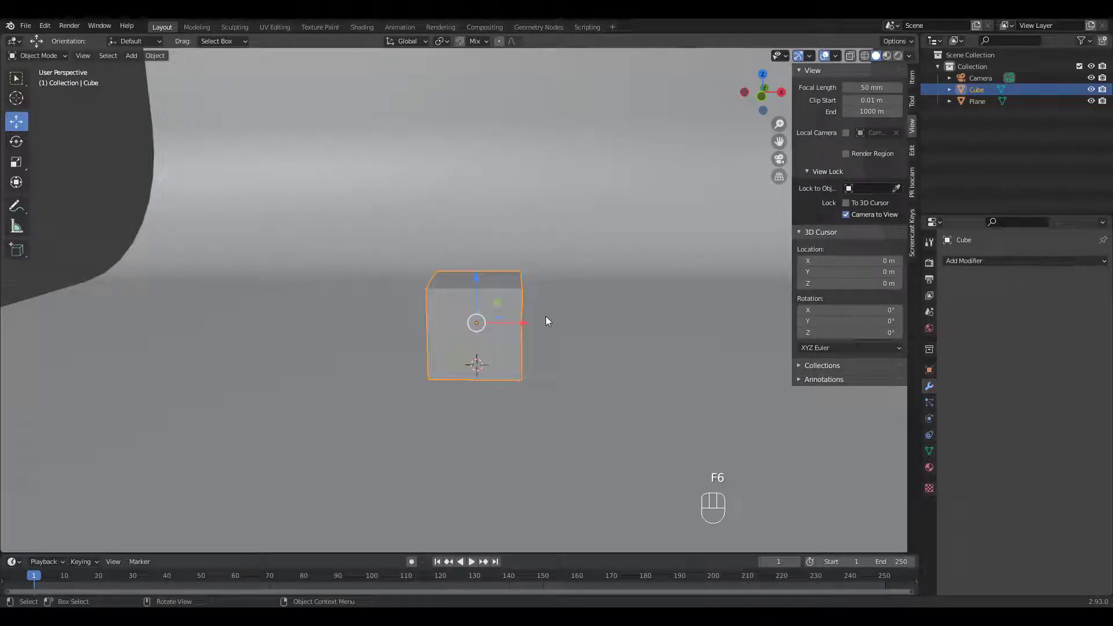
- Adjust the camera's framing of the cube from the locked camera view, toggle the lock, and leave the camera view
{"action": "key", "text": "KP_0"}
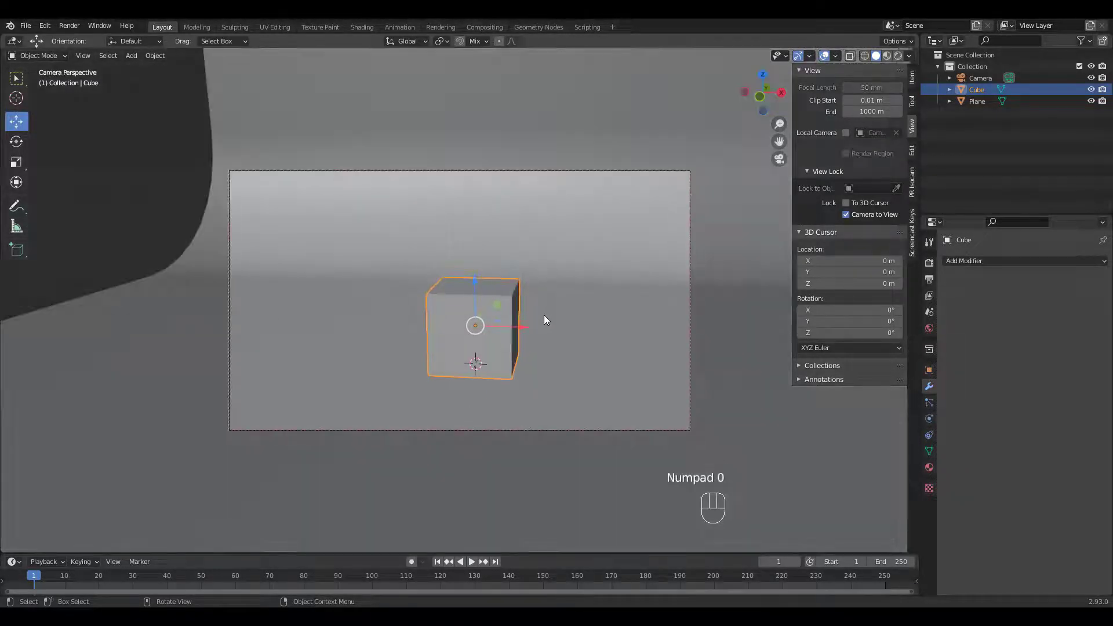
{"action": "mouse_move", "coordinate": [544, 314]}
{"action": "middle_mouse_down", "text": "shift"}
{"action": "mouse_move", "coordinate": [615, 267]}
{"action": "mouse_move", "coordinate": [533, 315]}
{"action": "mouse_move", "coordinate": [613, 260]}
{"action": "mouse_move", "coordinate": [548, 301]}
{"action": "mouse_move", "coordinate": [639, 271]}
{"action": "mouse_move", "coordinate": [472, 354]}
{"action": "mouse_move", "coordinate": [608, 293]}
{"action": "mouse_move", "coordinate": [479, 340]}
{"action": "mouse_move", "coordinate": [596, 304]}
{"action": "mouse_move", "coordinate": [477, 323]}
{"action": "mouse_move", "coordinate": [553, 334]}
{"action": "mouse_move", "coordinate": [586, 295]}
{"action": "mouse_move", "coordinate": [554, 318]}
{"action": "mouse_move", "coordinate": [543, 294]}
{"action": "mouse_move", "coordinate": [556, 323]}
{"action": "mouse_move", "coordinate": [562, 302]}
{"action": "mouse_move", "coordinate": [554, 319]}
{"action": "middle_mouse_up", "text": "shift"}
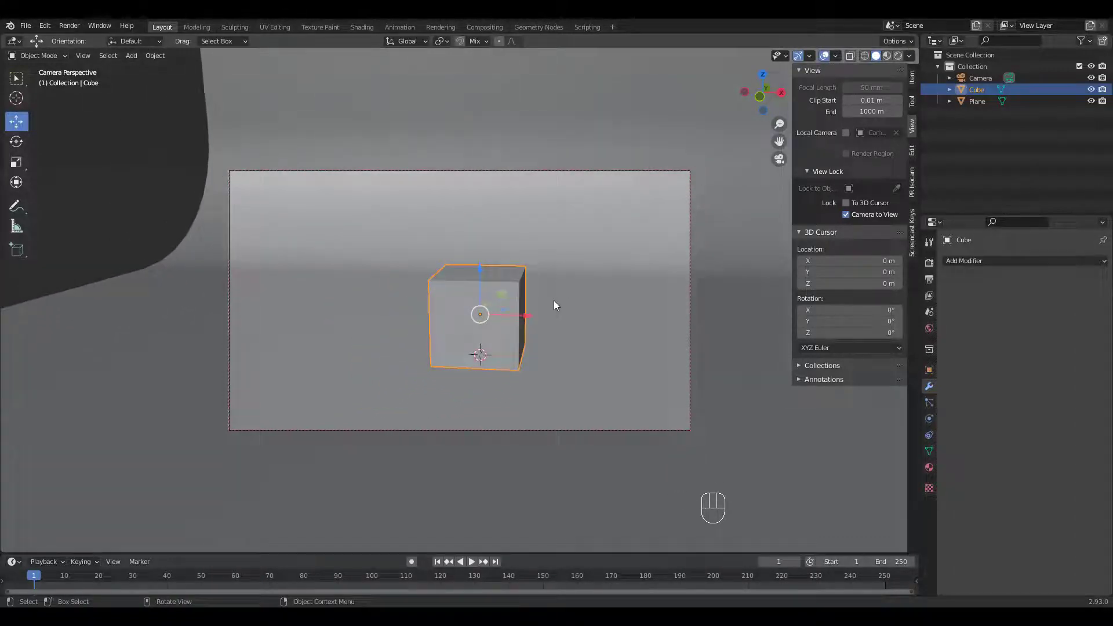
{"action": "key", "text": "F6"}
{"action": "key", "text": "F6"}
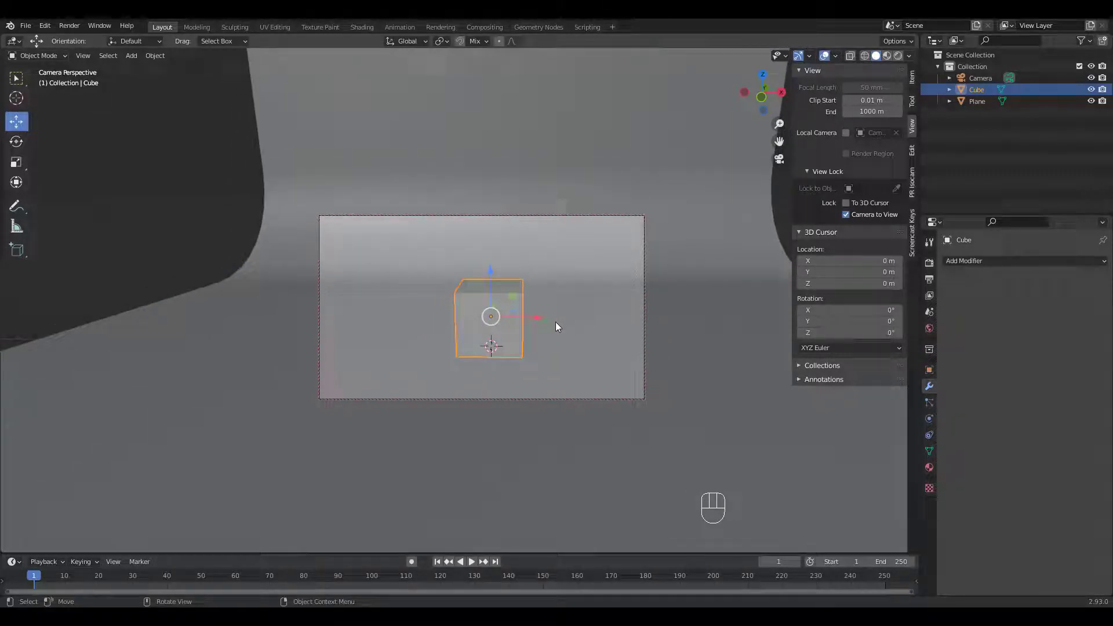
{"action": "key", "text": "KP_0"}
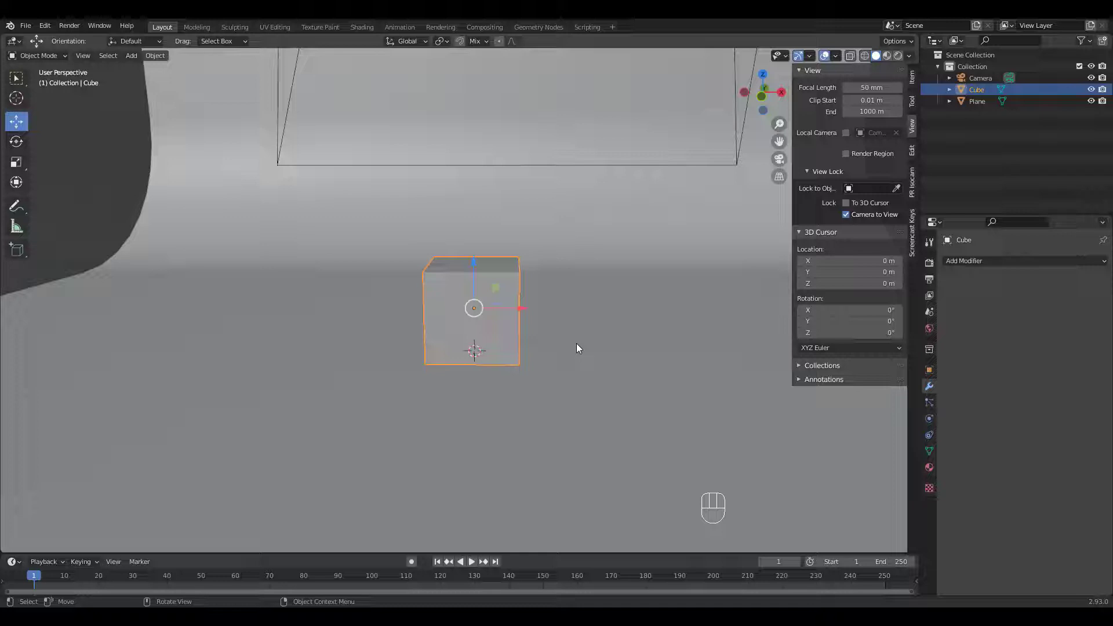
- Show the scene in rendered shading, hide the sidebar, and switch to the Shading workspace with rendered shading in its viewport
{"action": "left_click", "coordinate": [897, 56]}
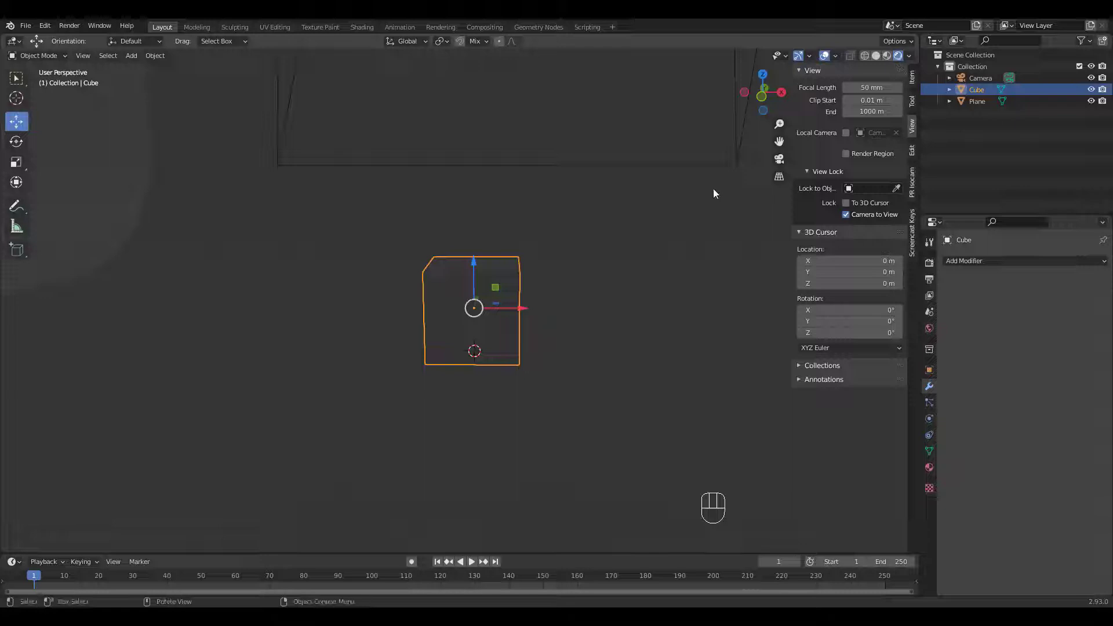
{"action": "key", "text": "n"}
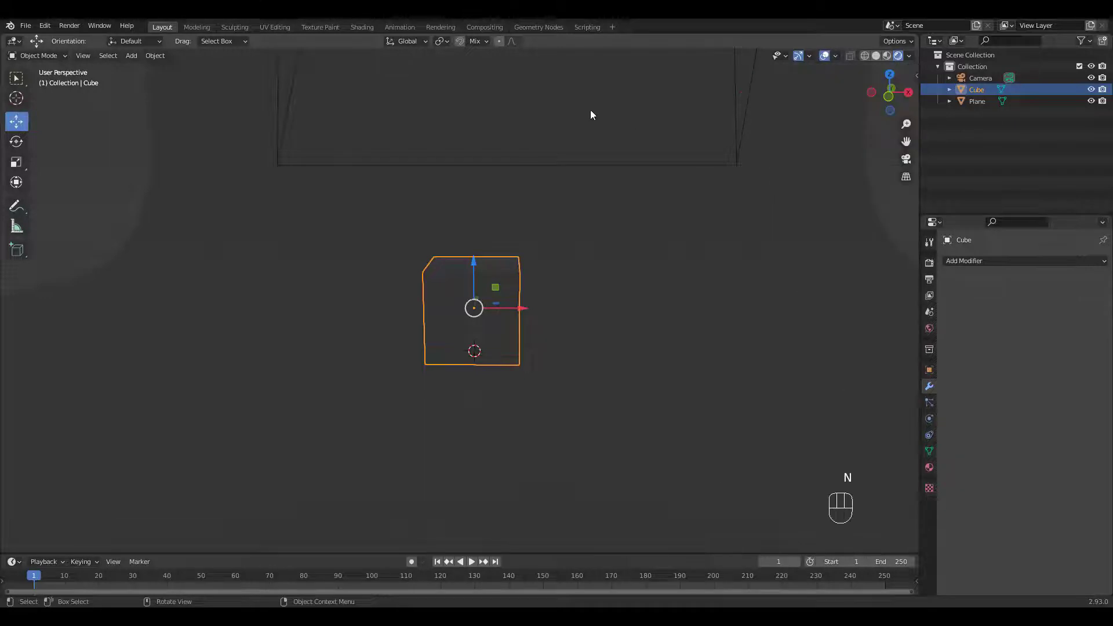
{"action": "left_click", "coordinate": [360, 27]}
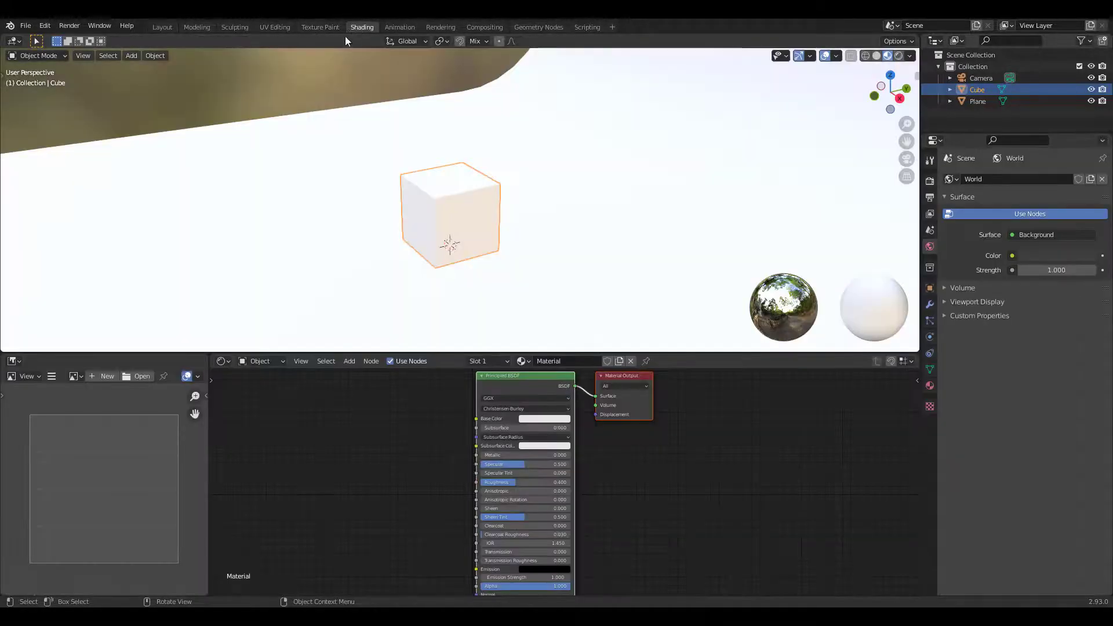
{"action": "left_click", "coordinate": [898, 55]}
{"action": "middle_click_drag", "start_coordinate": [514, 223], "coordinate": [566, 211]}
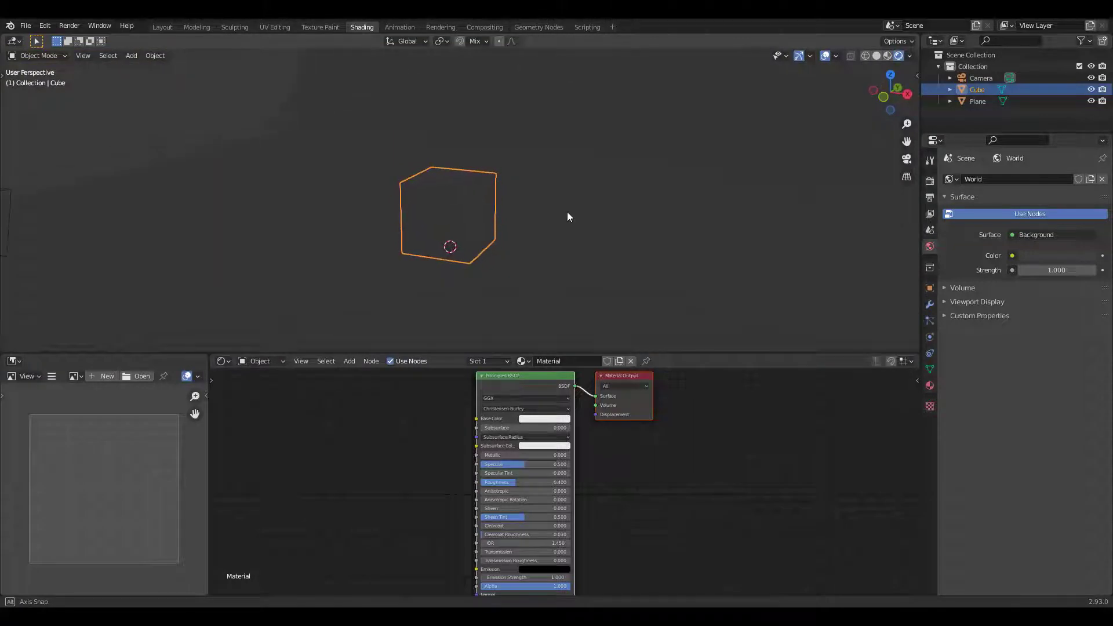
- Switch the shader editor to the World nodes and add an Environment Texture node beside the Background node
{"action": "left_click", "coordinate": [281, 363]}
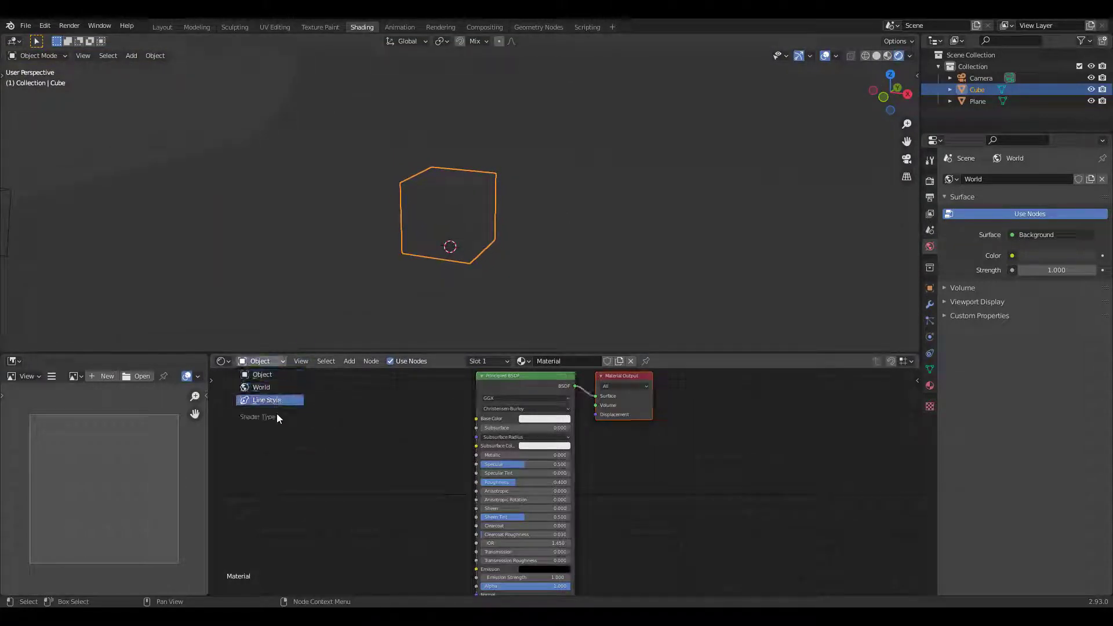
{"action": "left_click", "coordinate": [266, 386]}
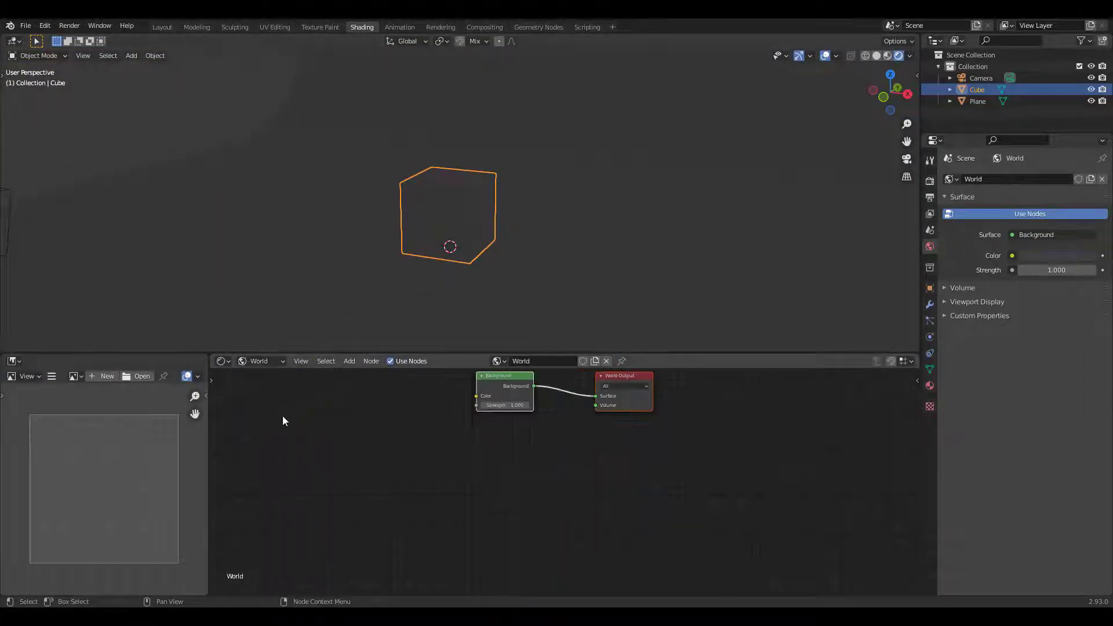
{"action": "key", "text": "shift+a"}
{"action": "left_click", "coordinate": [336, 433]}
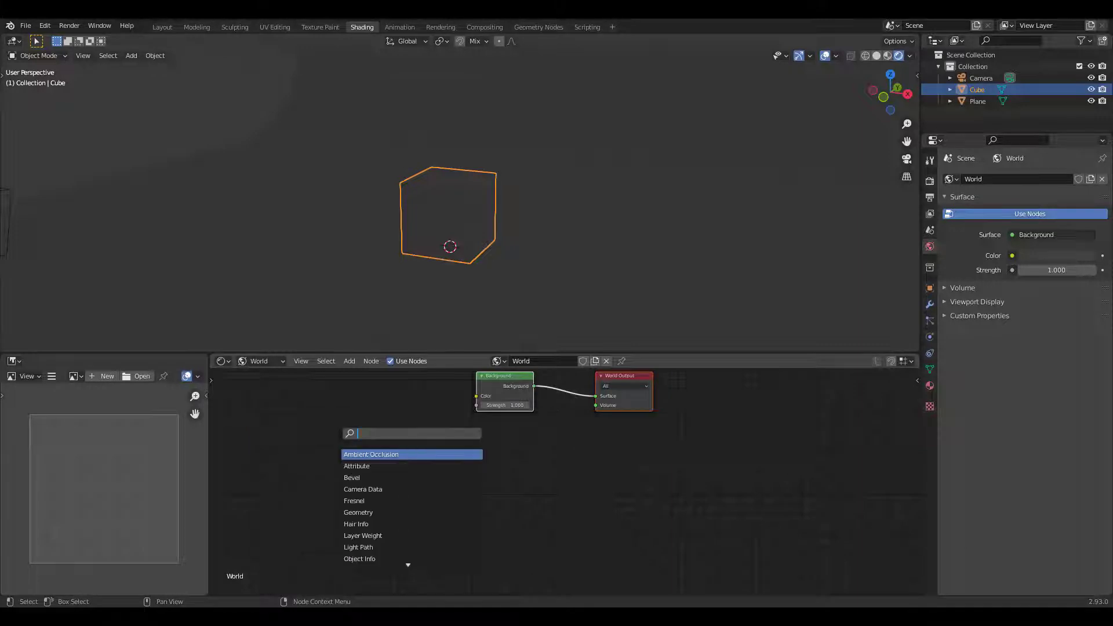
{"action": "type", "text": "env"}
{"action": "key", "text": "Return"}
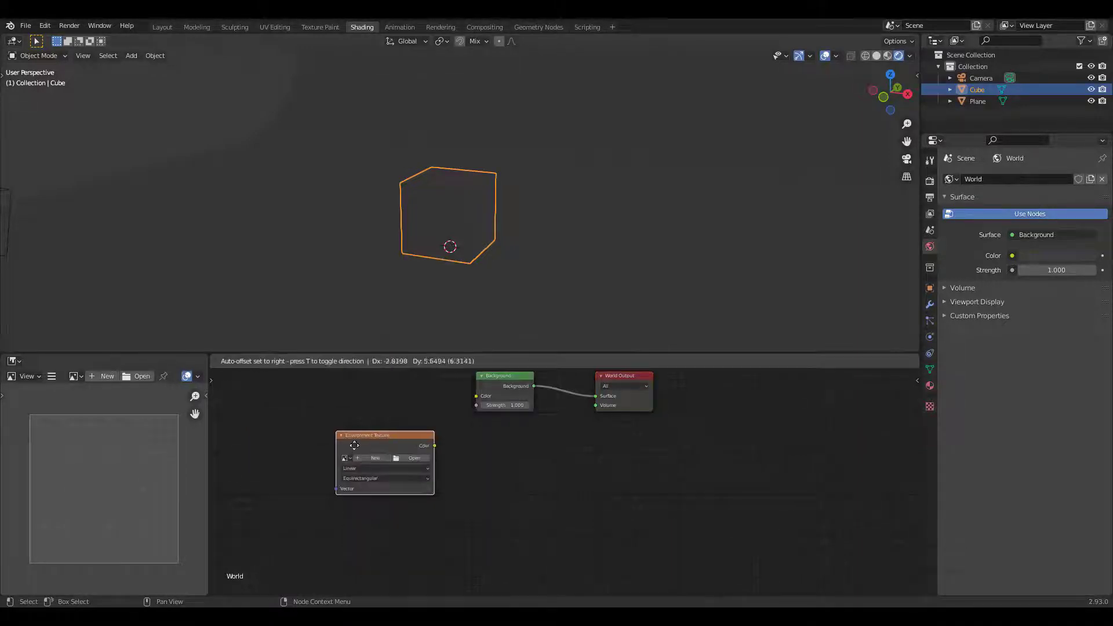
{"action": "left_click", "coordinate": [337, 417]}
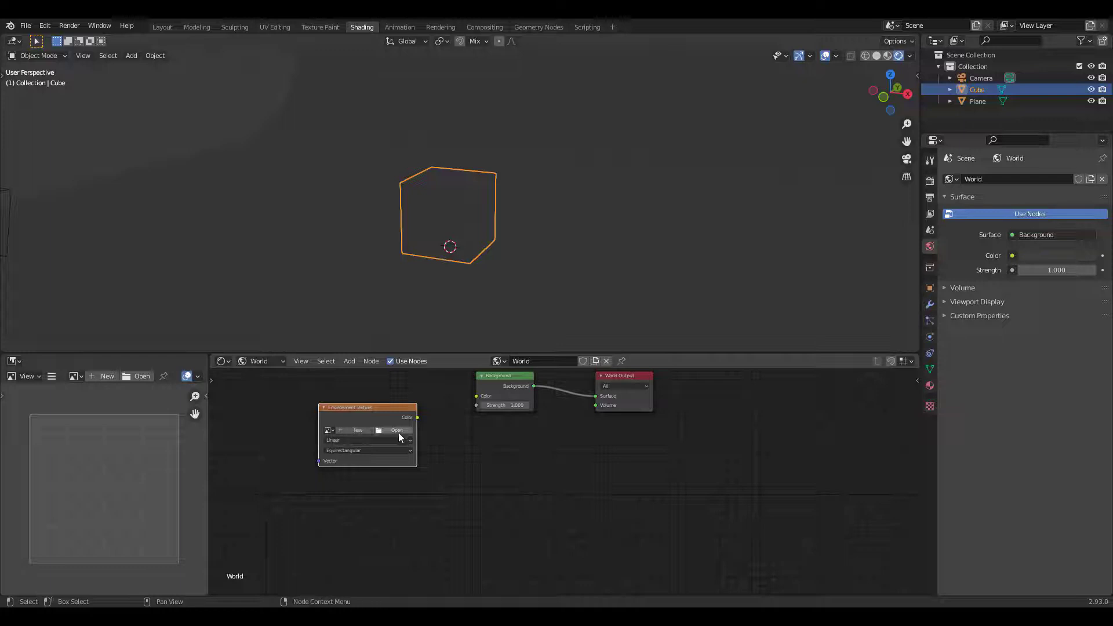
- Load aristea_wreck_4k.hdr into the Environment Texture node and connect its Color output to the Background node's Color input
{"action": "left_click", "coordinate": [398, 431]}
{"action": "left_click", "coordinate": [446, 184]}
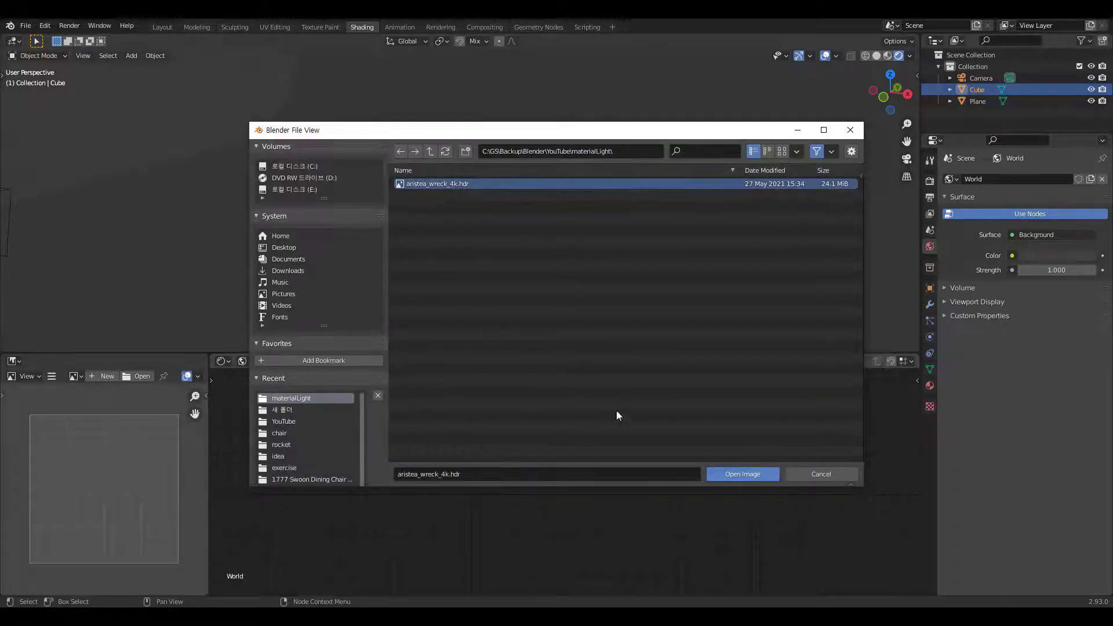
{"action": "left_click", "coordinate": [733, 477]}
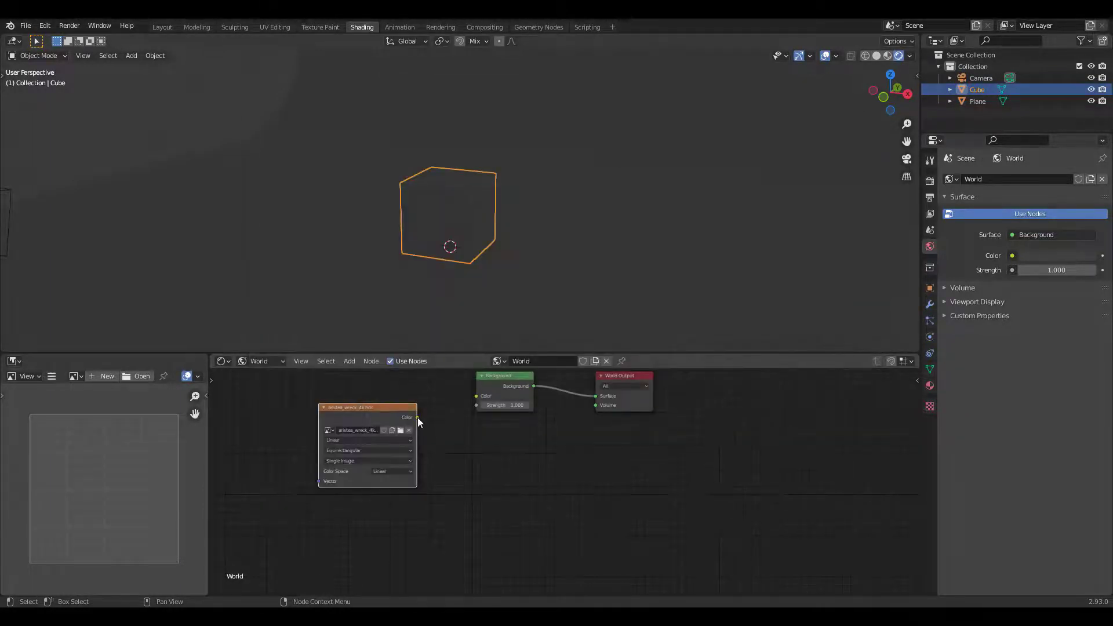
{"action": "left_click_drag", "start_coordinate": [417, 417], "coordinate": [454, 402]}
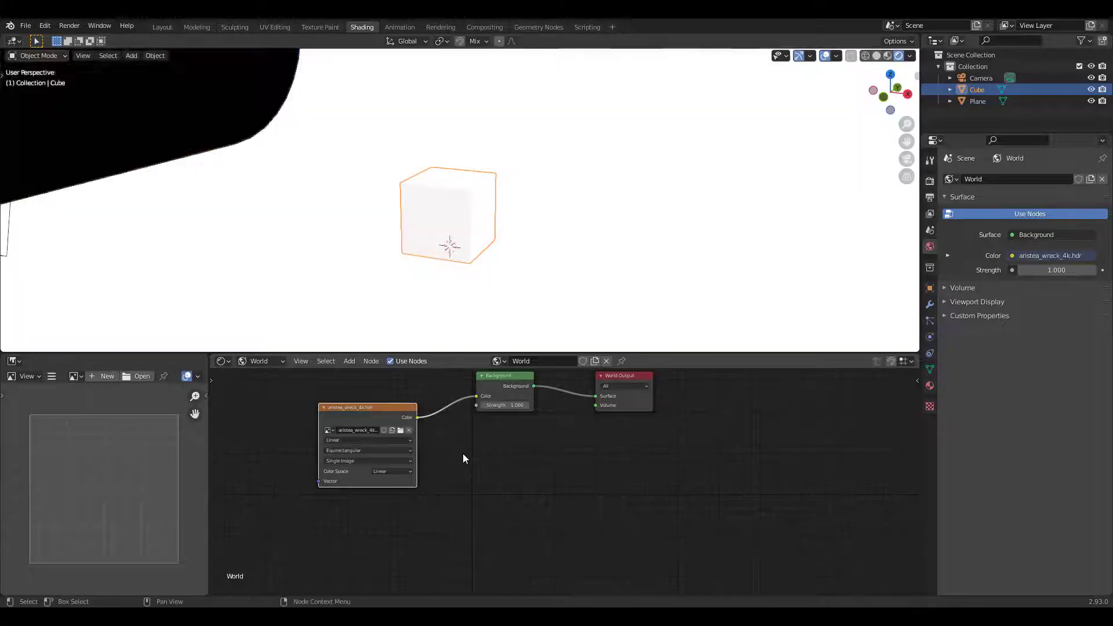
{"action": "middle_click_drag", "start_coordinate": [577, 203], "coordinate": [548, 201]}
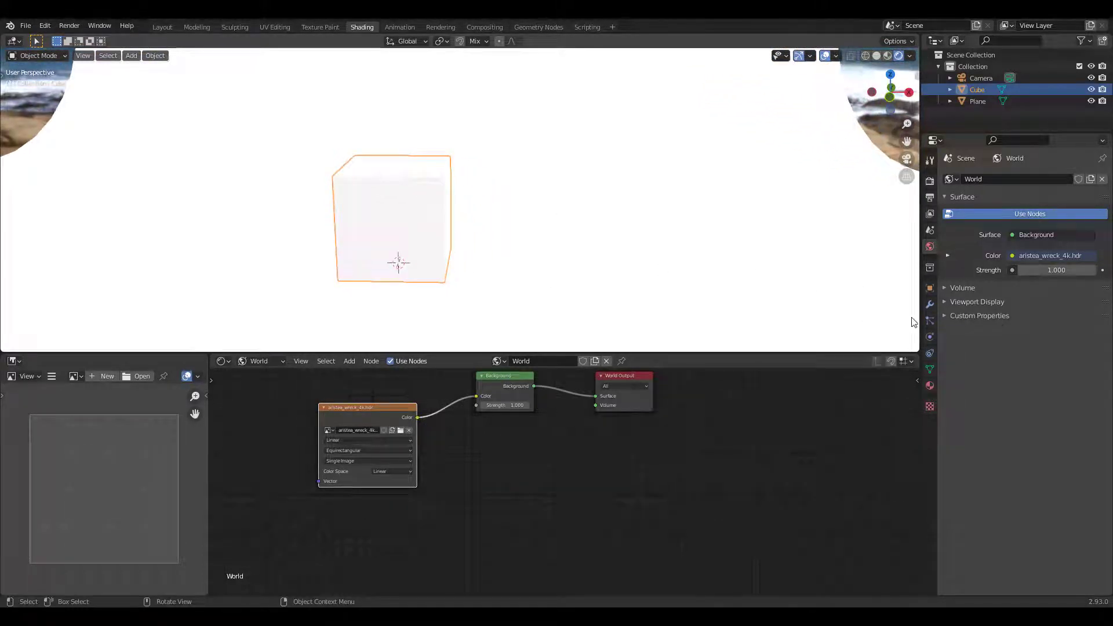
- Set the scene's color management to the Standard view transform with the Medium High Contrast look
{"action": "left_click", "coordinate": [929, 182]}
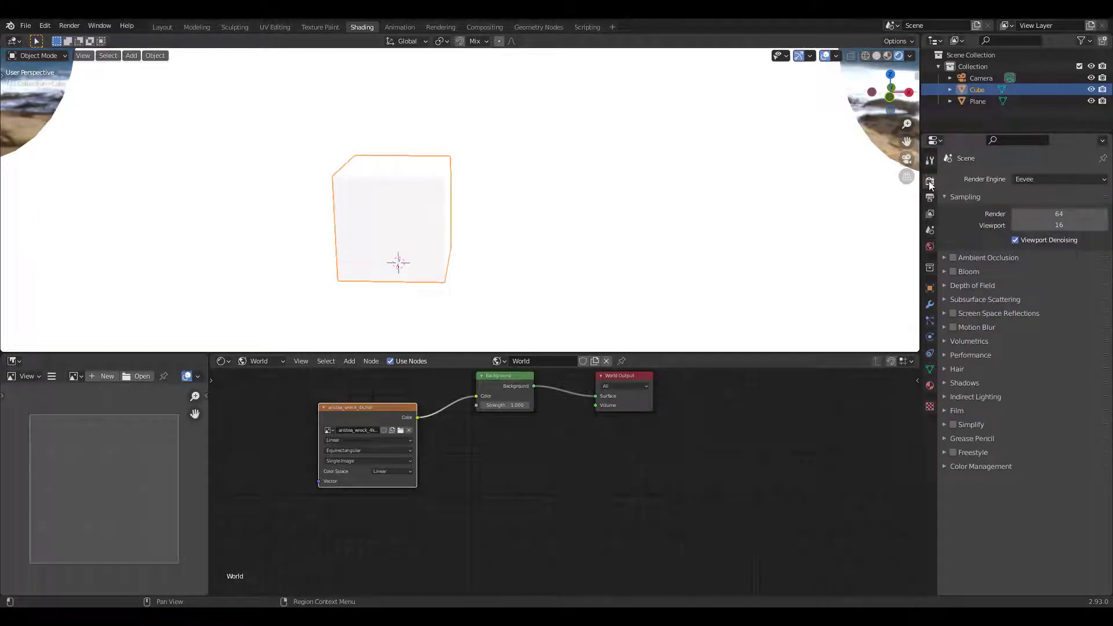
{"action": "left_click", "coordinate": [945, 466]}
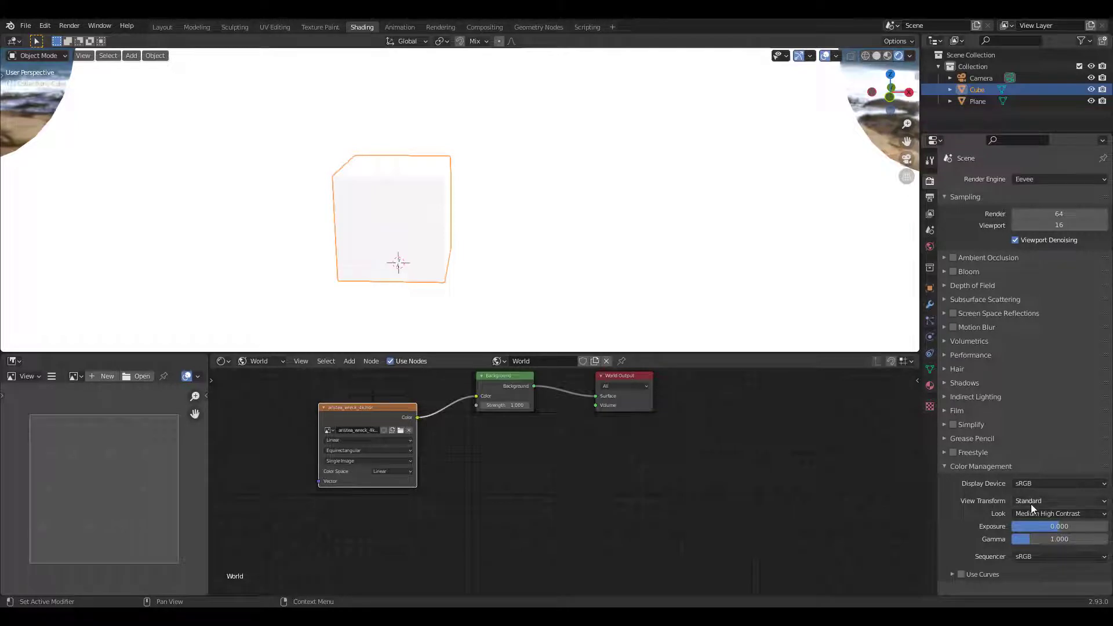
{"action": "left_click", "coordinate": [1046, 500]}
{"action": "left_click", "coordinate": [1049, 504]}
{"action": "left_click", "coordinate": [1048, 513]}
{"action": "left_click", "coordinate": [1048, 516]}
- Switch the shader editor back to object materials, unlink the cube's material and create a new one for it
{"action": "left_click", "coordinate": [259, 361]}
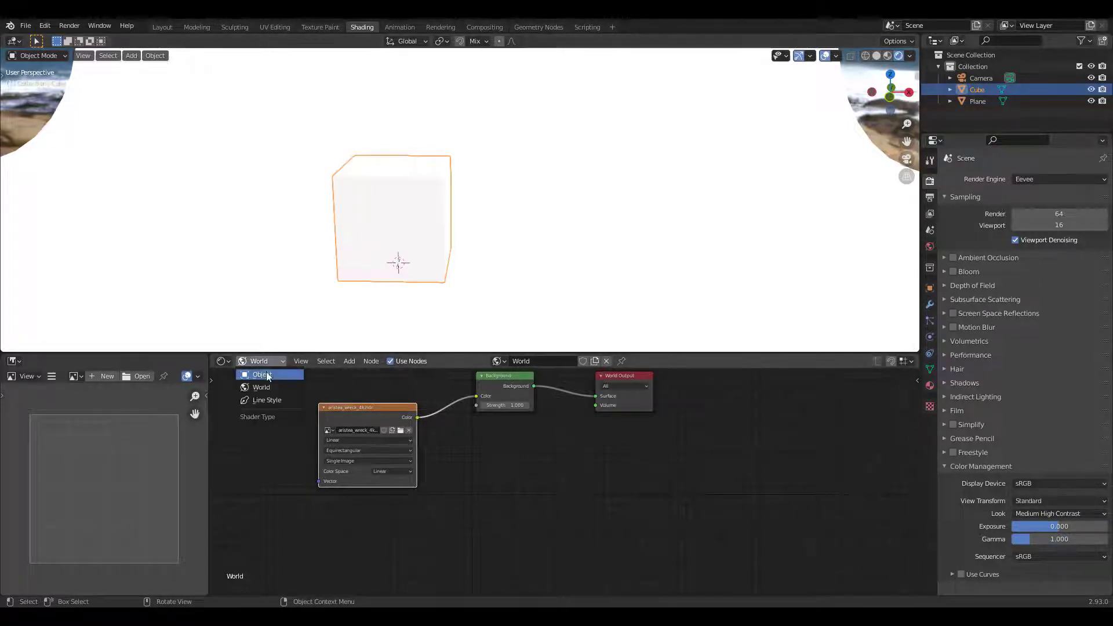
{"action": "left_click", "coordinate": [263, 374]}
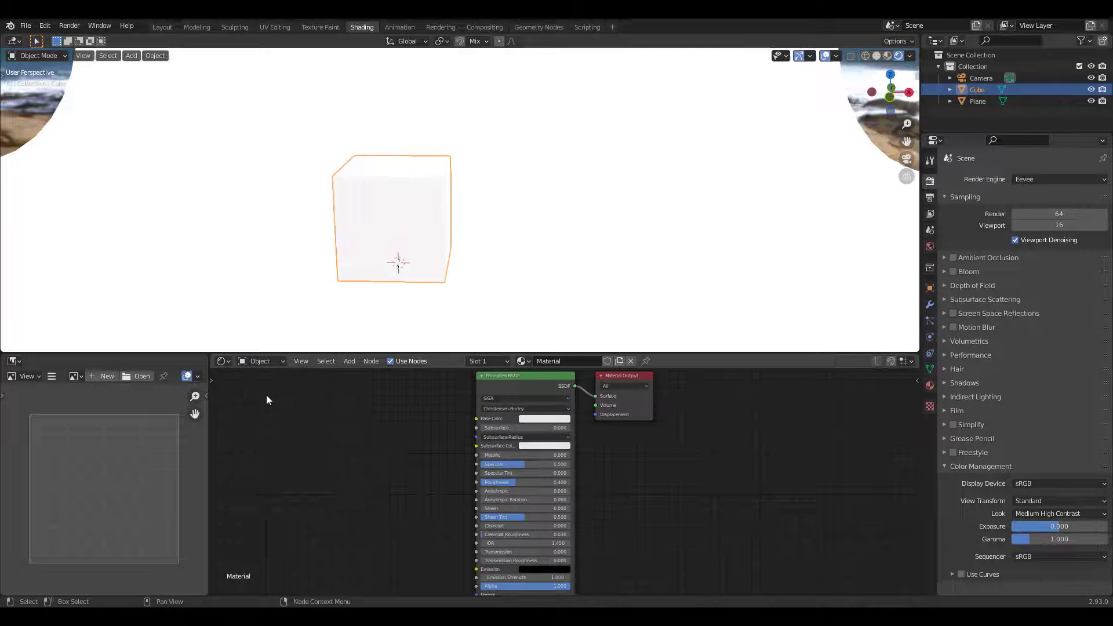
{"action": "left_click", "coordinate": [402, 230]}
{"action": "left_click", "coordinate": [402, 236]}
{"action": "left_click", "coordinate": [630, 360]}
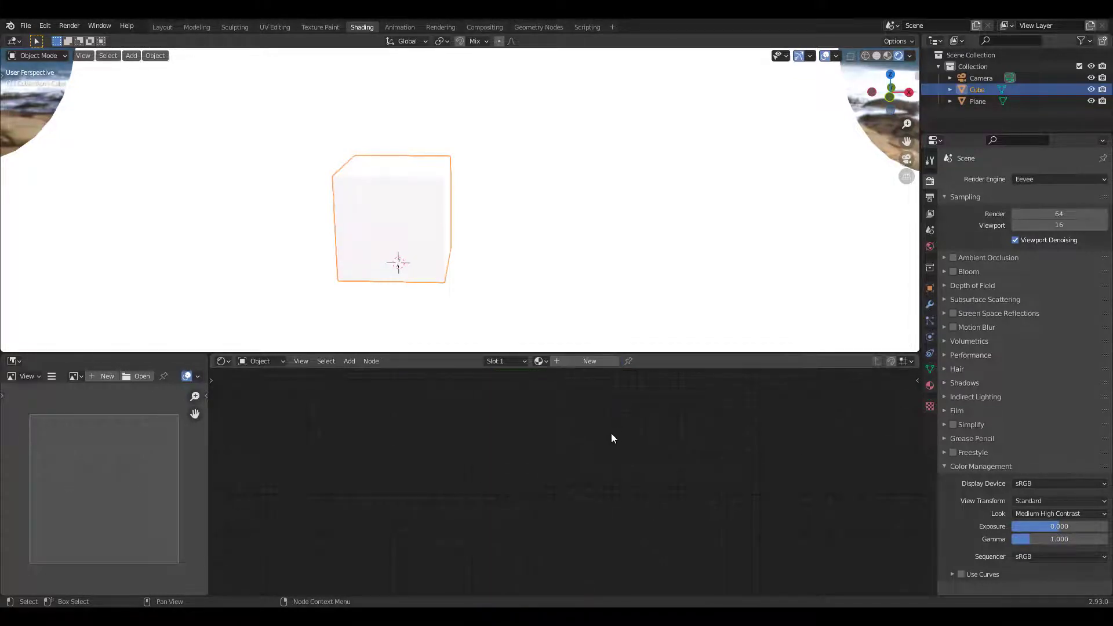
{"action": "left_click", "coordinate": [589, 361]}
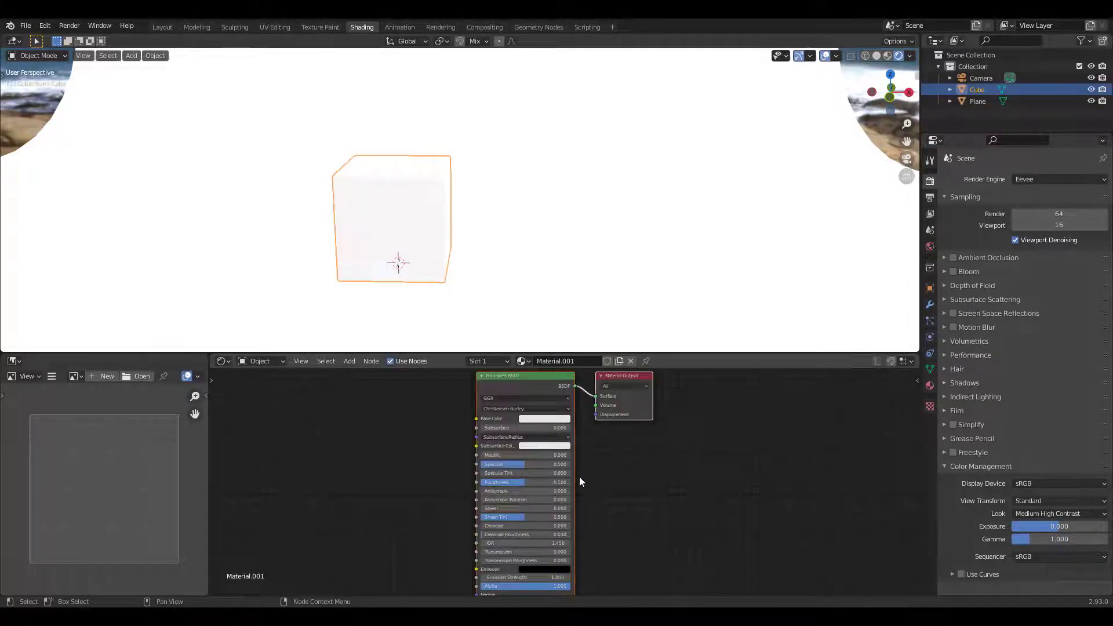
- Remove the cube's material slot, create a fresh material for the cube and give it a pink base color
{"action": "left_click", "coordinate": [930, 385]}
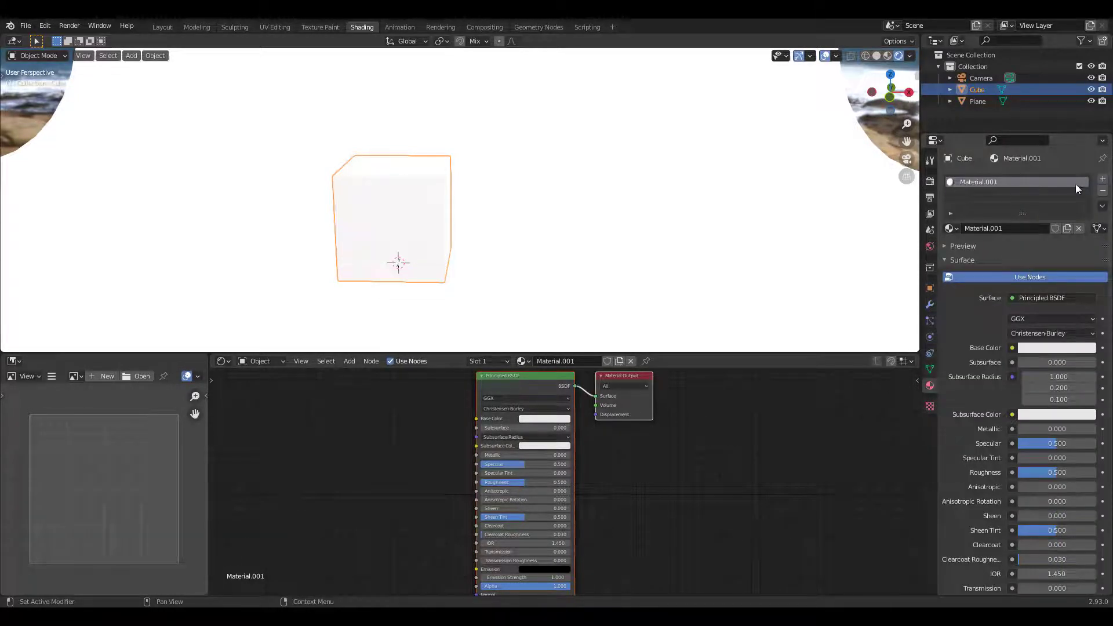
{"action": "left_click", "coordinate": [1102, 190]}
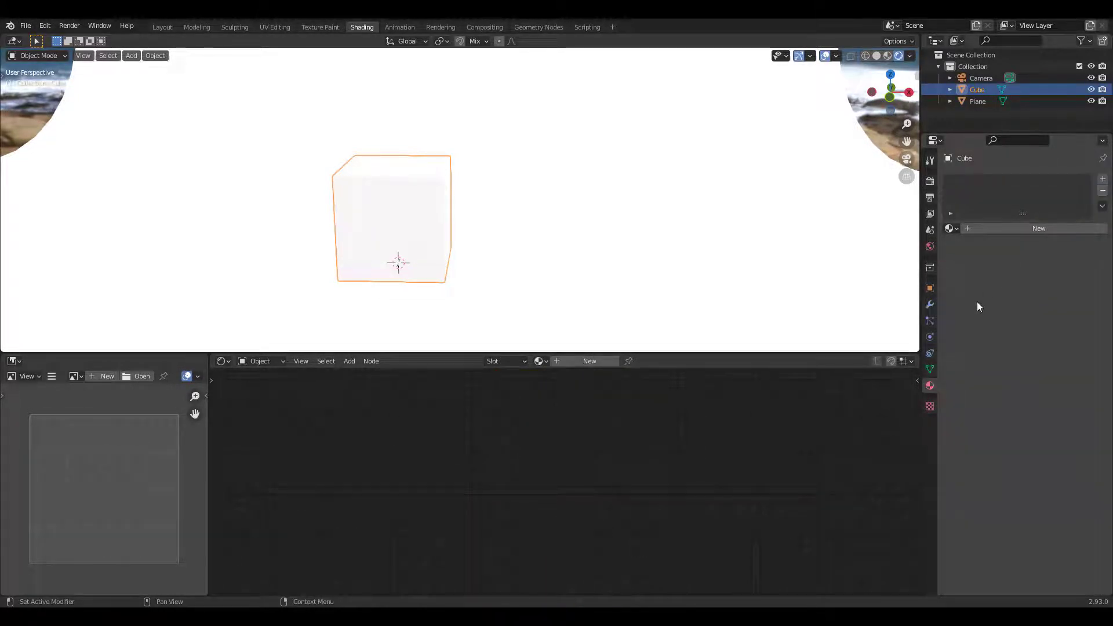
{"action": "left_click", "coordinate": [1024, 227]}
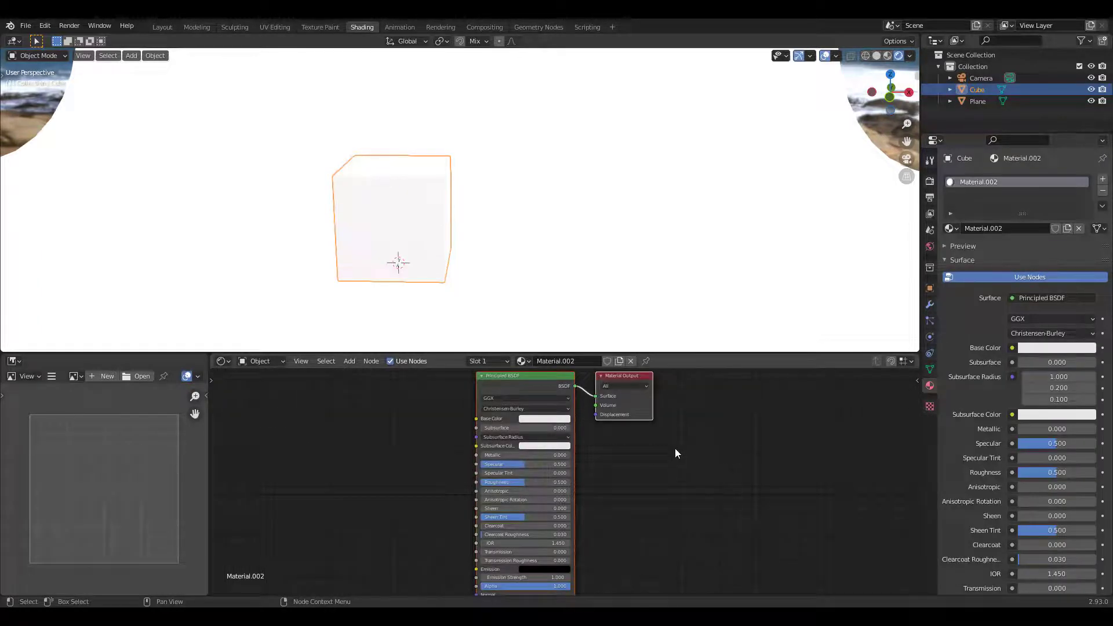
{"action": "left_click", "coordinate": [550, 419]}
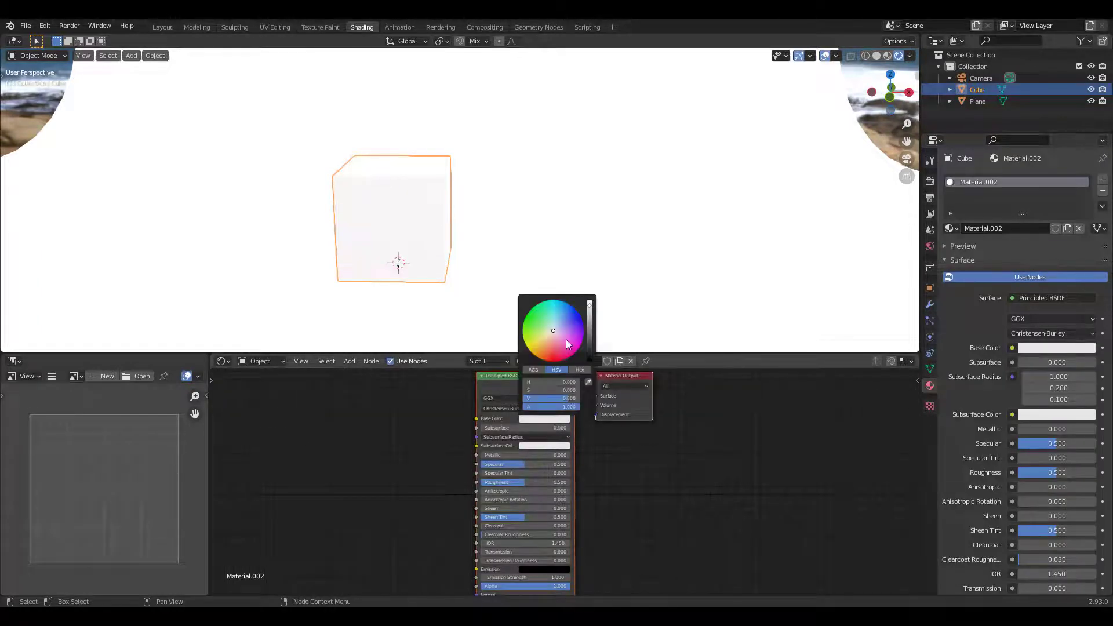
{"action": "left_click_drag", "start_coordinate": [553, 329], "coordinate": [556, 345]}
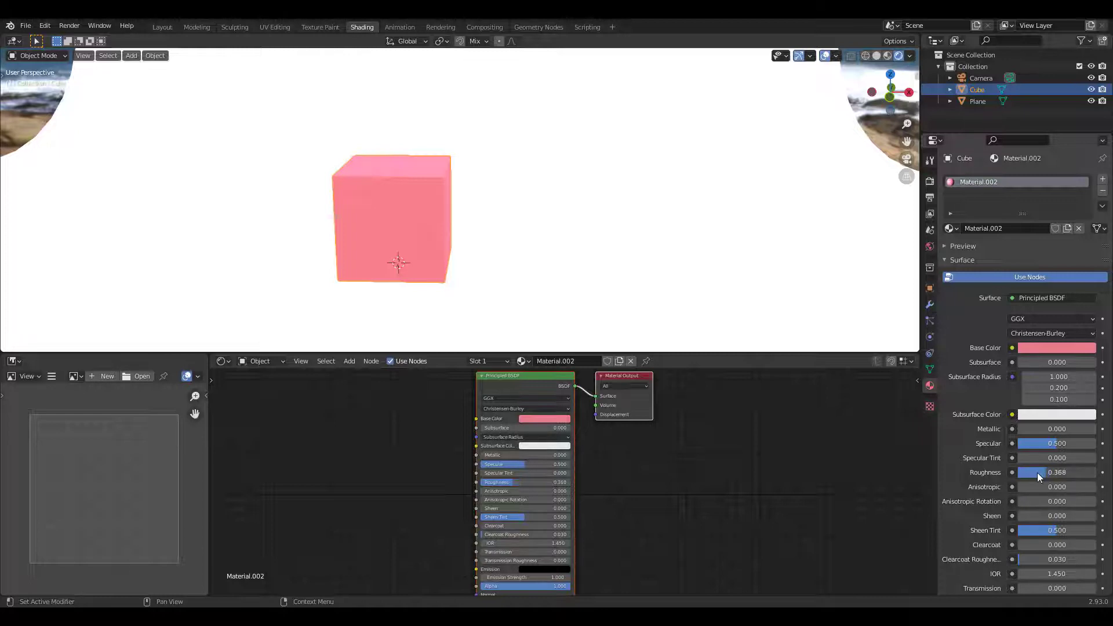
- Set the roughness of the cube's pink material to 0.5
{"action": "mouse_move", "coordinate": [554, 218]}
{"action": "middle_mouse_down"}
{"action": "mouse_move", "coordinate": [615, 198]}
{"action": "mouse_move", "coordinate": [578, 196]}
{"action": "mouse_move", "coordinate": [542, 217]}
{"action": "mouse_move", "coordinate": [545, 232]}
{"action": "mouse_move", "coordinate": [559, 210]}
{"action": "mouse_move", "coordinate": [534, 228]}
{"action": "middle_mouse_up"}
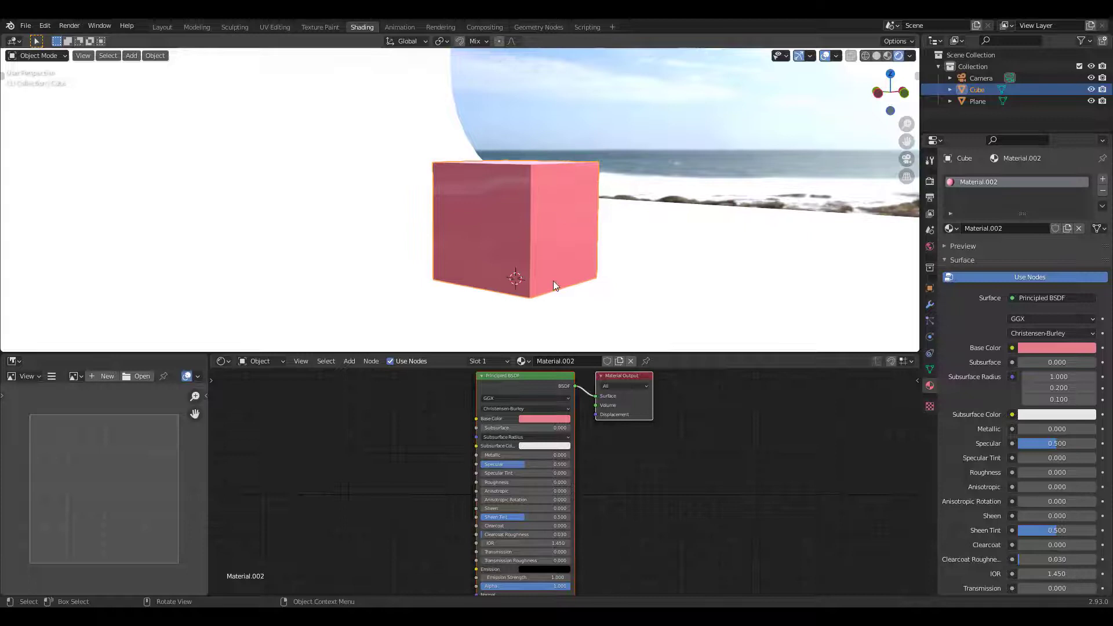
{"action": "left_click", "coordinate": [1057, 473]}
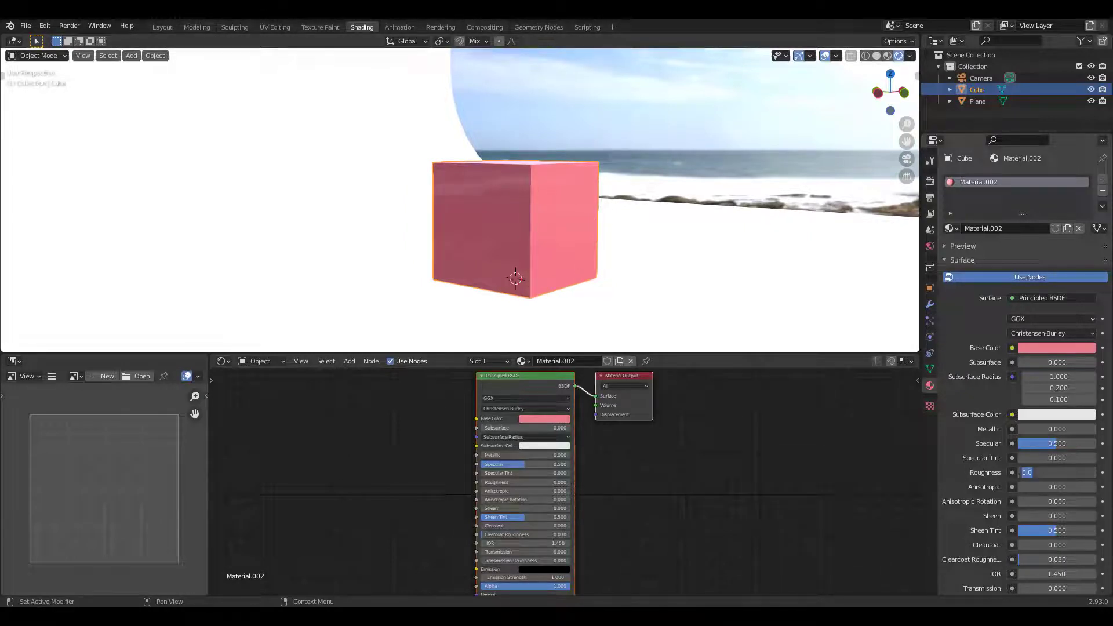
{"action": "type", "text": "0.5"}
{"action": "key", "text": "Return"}
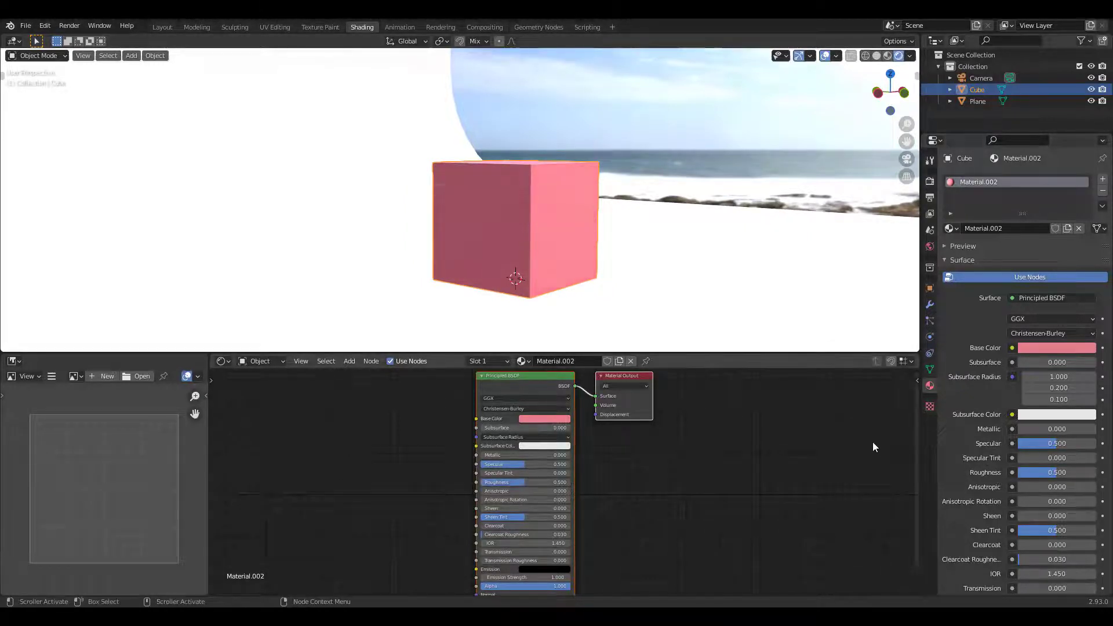
- Try a mirror-like metal look on the cube with Metallic at 1.0 and Roughness at 0, viewing the reflections
{"action": "left_click_drag", "start_coordinate": [1024, 427], "coordinate": [1111, 437]}
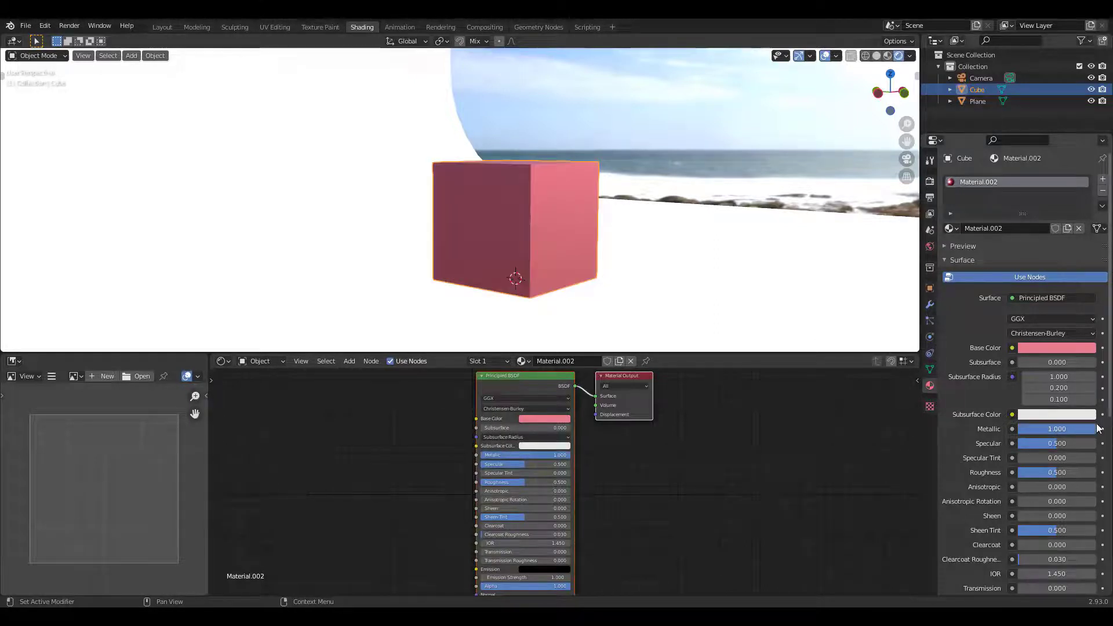
{"action": "middle_click_drag", "start_coordinate": [829, 335], "coordinate": [622, 236]}
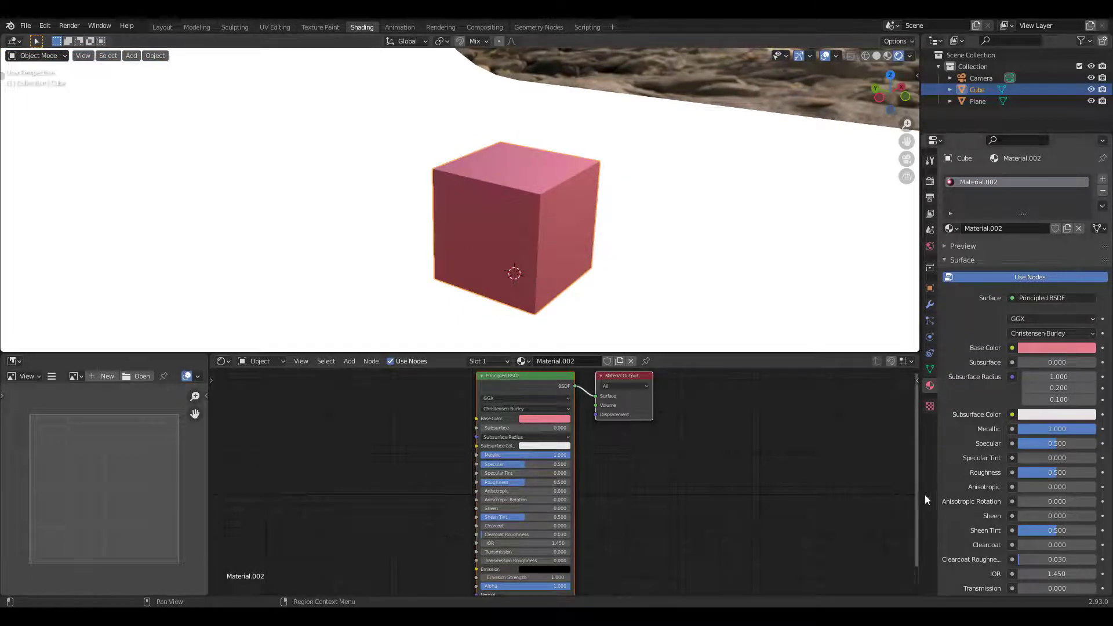
{"action": "left_click_drag", "start_coordinate": [1056, 476], "coordinate": [1008, 475]}
{"action": "middle_click_drag", "start_coordinate": [546, 209], "coordinate": [572, 237]}
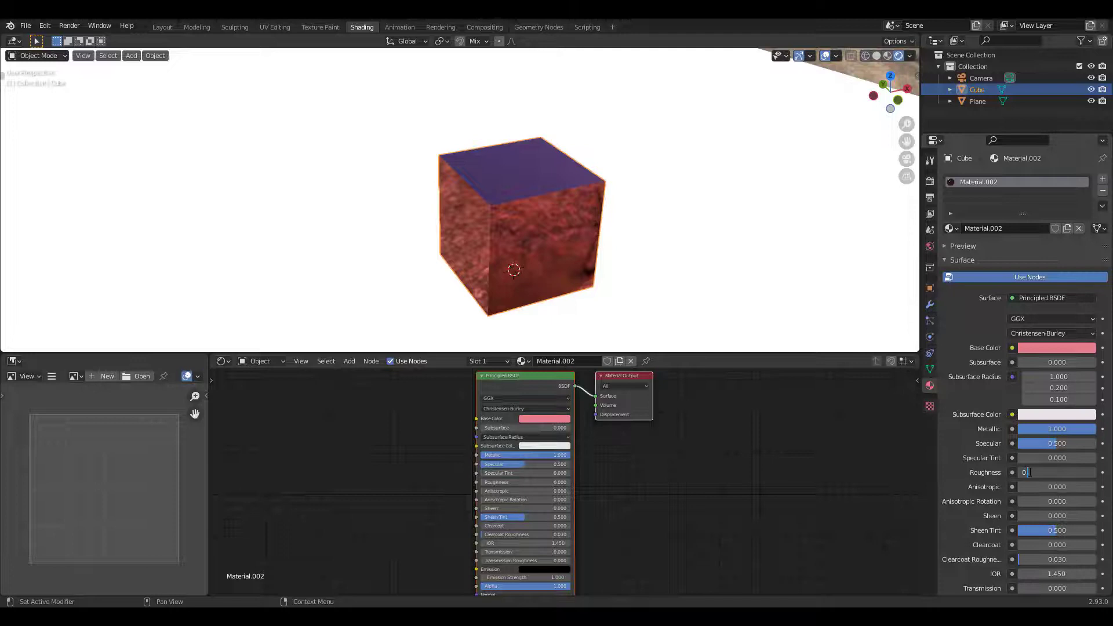
- Set the cube material's Roughness back to 0.5 and its Metallic back to 0, and view the cube
{"action": "type", "text": "500"}
{"action": "key", "text": "Return"}
{"action": "left_click_drag", "start_coordinate": [1055, 430], "coordinate": [1018, 430]}
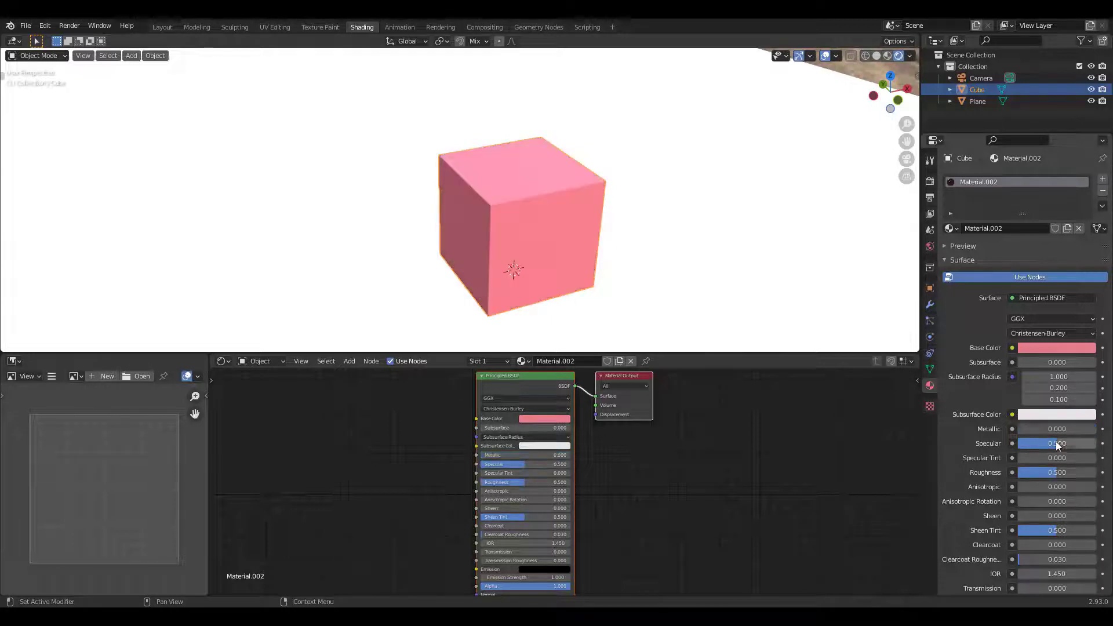
{"action": "middle_click_drag", "start_coordinate": [665, 250], "coordinate": [615, 209]}
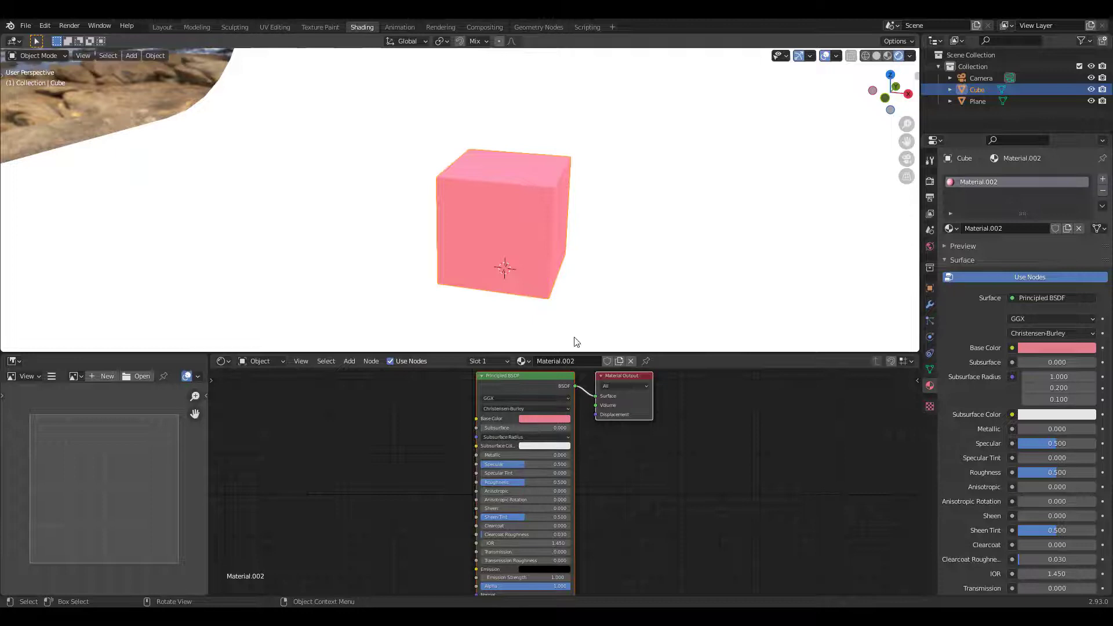
- Disconnect the environment texture from the World's Background node and return to the Layout workspace
{"action": "left_click", "coordinate": [268, 388]}
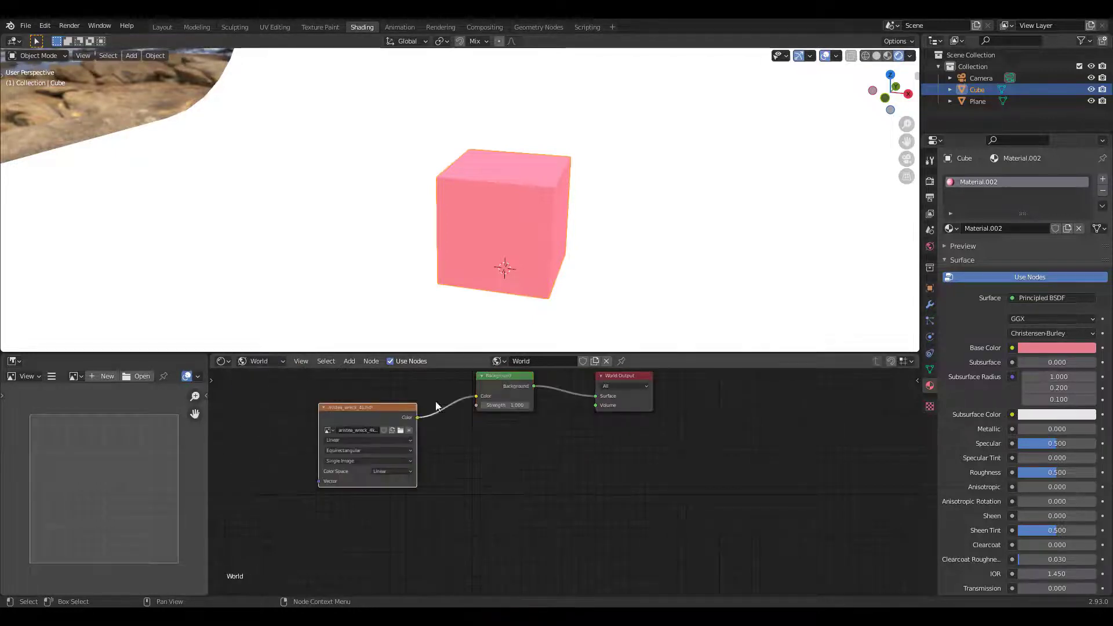
{"action": "left_click_drag", "start_coordinate": [475, 396], "coordinate": [467, 471]}
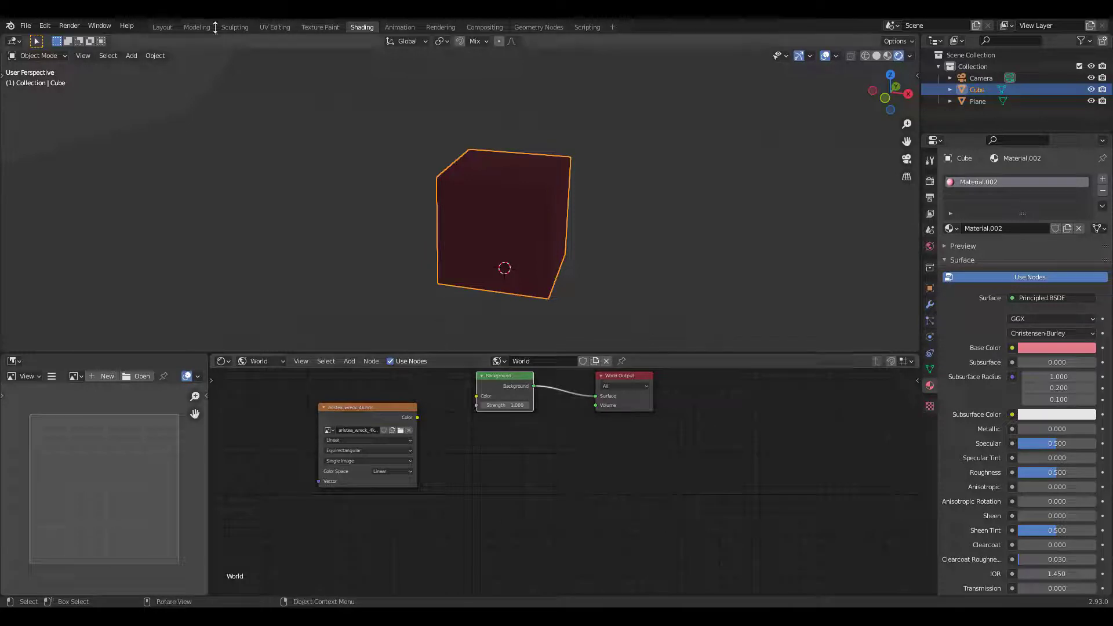
{"action": "left_click", "coordinate": [163, 27]}
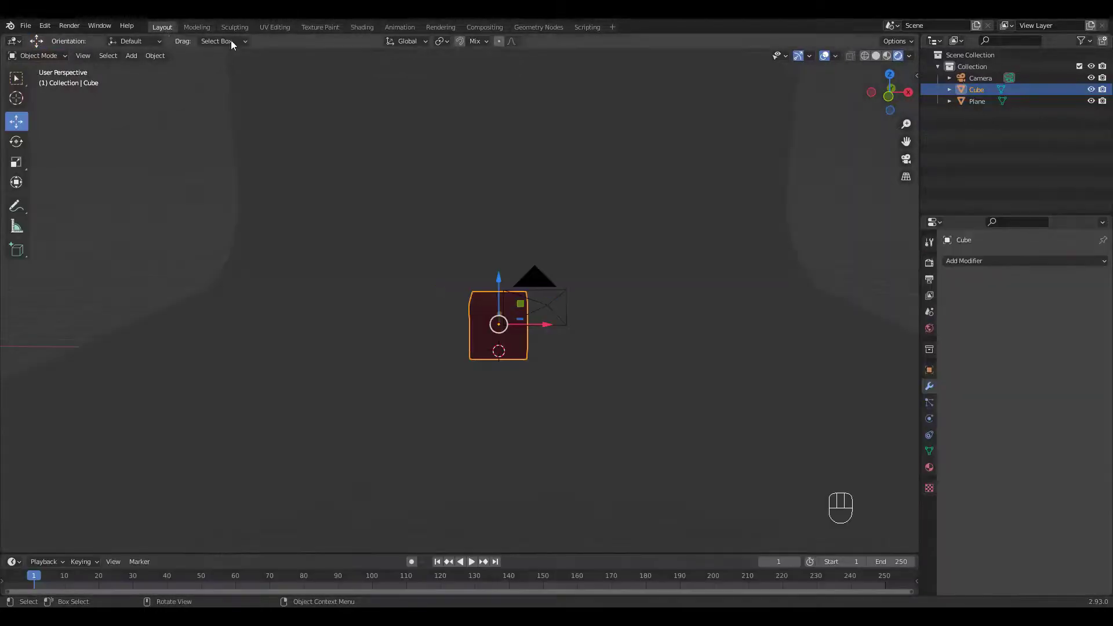
- Add an area light and raise it to about 7.6 m directly above the cube
{"action": "key", "text": "shift+a"}
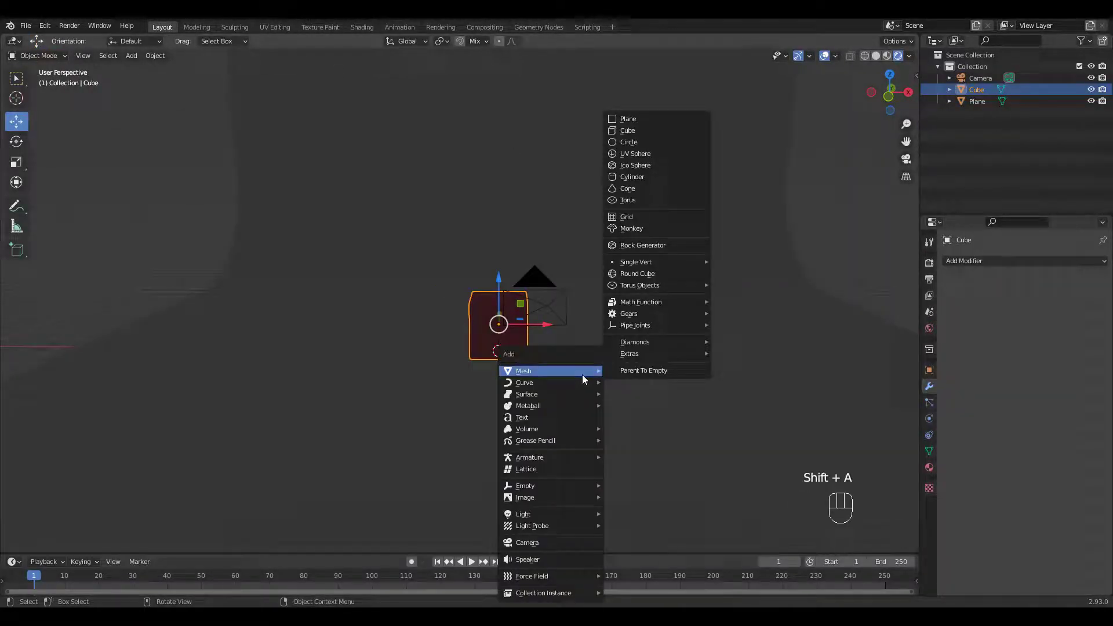
{"action": "mouse_move", "coordinate": [575, 515]}
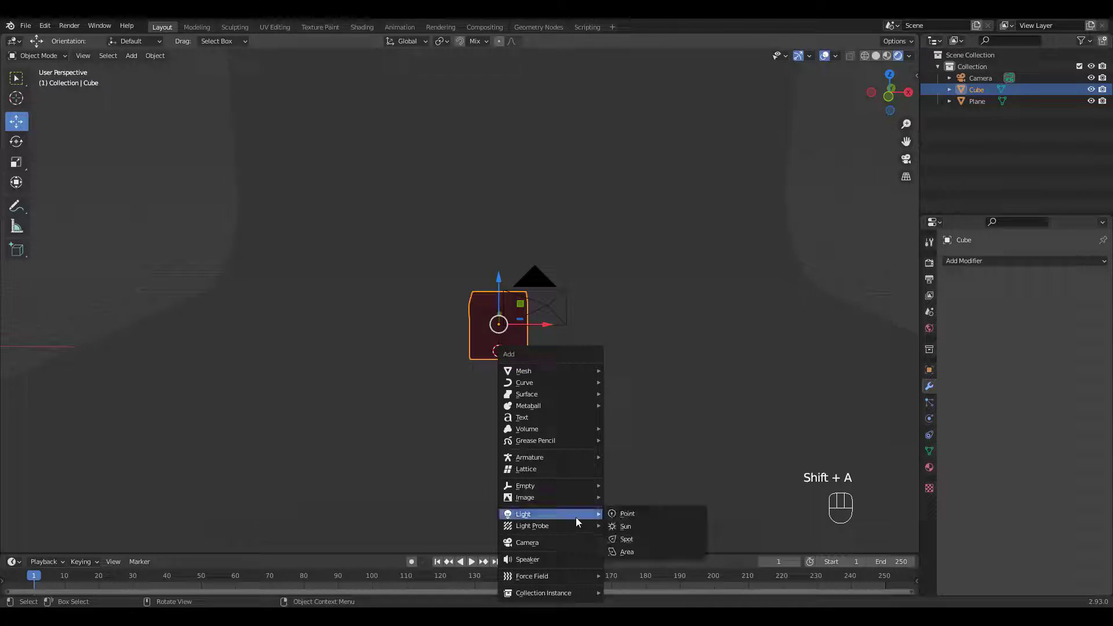
{"action": "left_click", "coordinate": [638, 553]}
{"action": "left_click_drag", "start_coordinate": [507, 313], "coordinate": [511, 83]}
{"action": "middle_click_drag", "start_coordinate": [563, 129], "coordinate": [579, 235]}
{"action": "scroll", "coordinate": [590, 210], "scroll_direction": "down", "scroll_amount": 3, "text": "ctrl"}
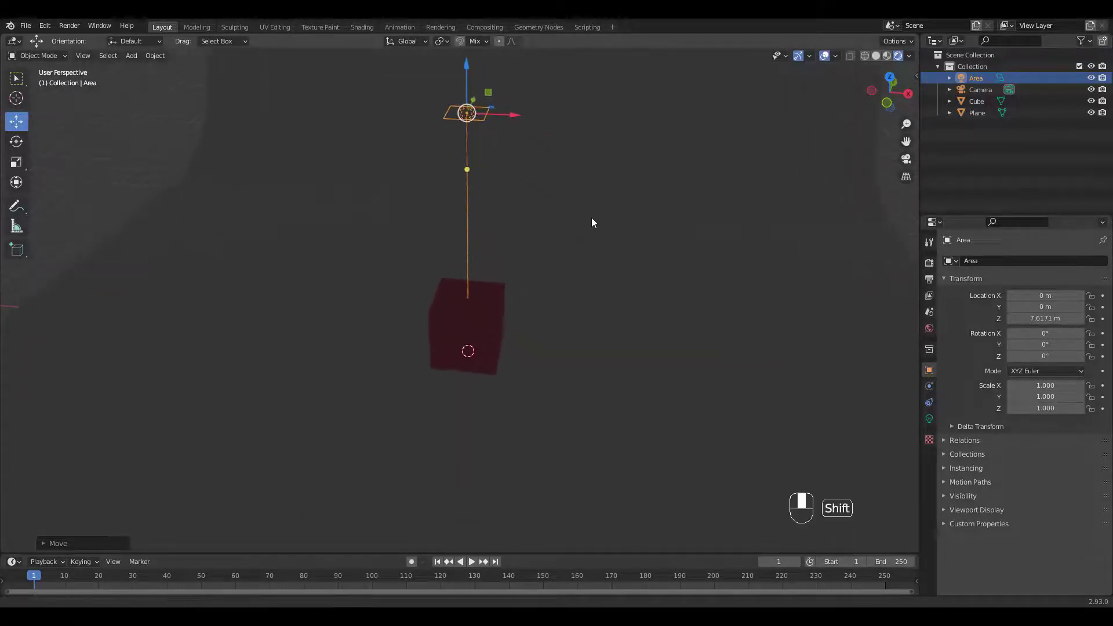
- Raise the area light a little more to about 8.05 m and enlarge its square to about 4.3 m
{"action": "scroll", "coordinate": [591, 219], "scroll_direction": "up", "scroll_amount": 3, "text": "shift"}
{"action": "left_click_drag", "start_coordinate": [521, 152], "coordinate": [521, 133]}
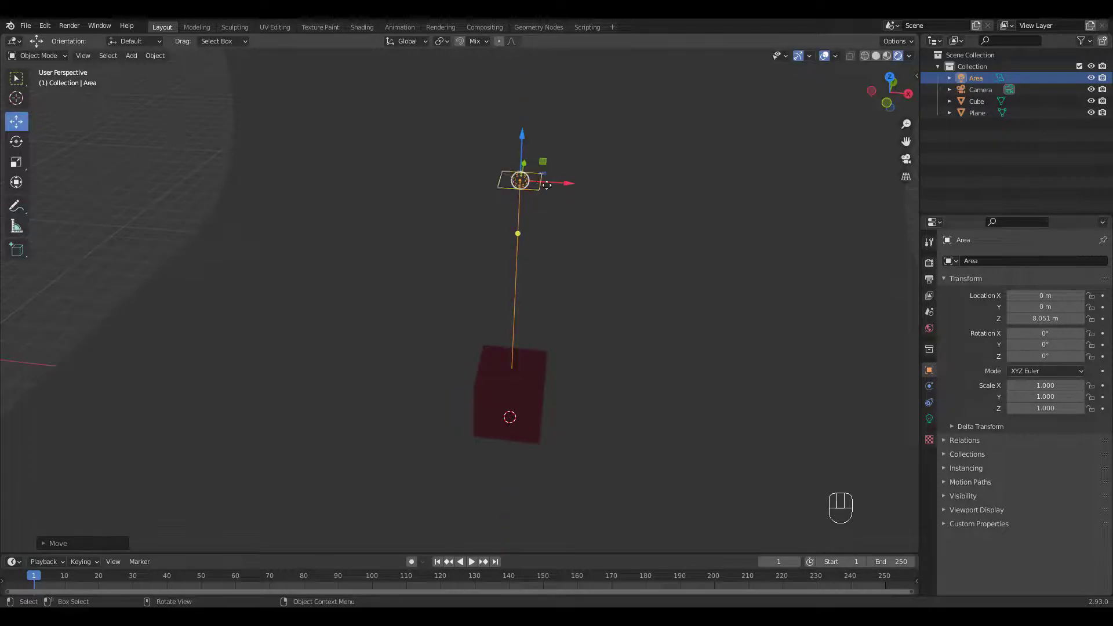
{"action": "left_click_drag", "start_coordinate": [541, 193], "coordinate": [665, 281]}
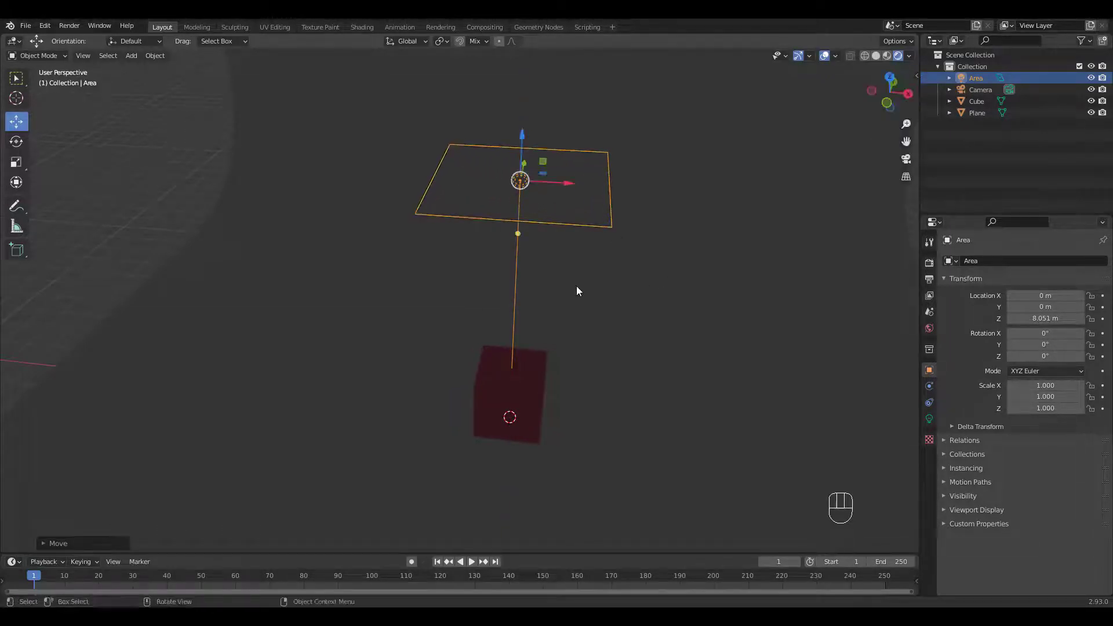
- Set the pivot point to the 3D Cursor and rotate the area light -35° on X around the cube, tilting it towards the back
{"action": "key", "text": "period"}
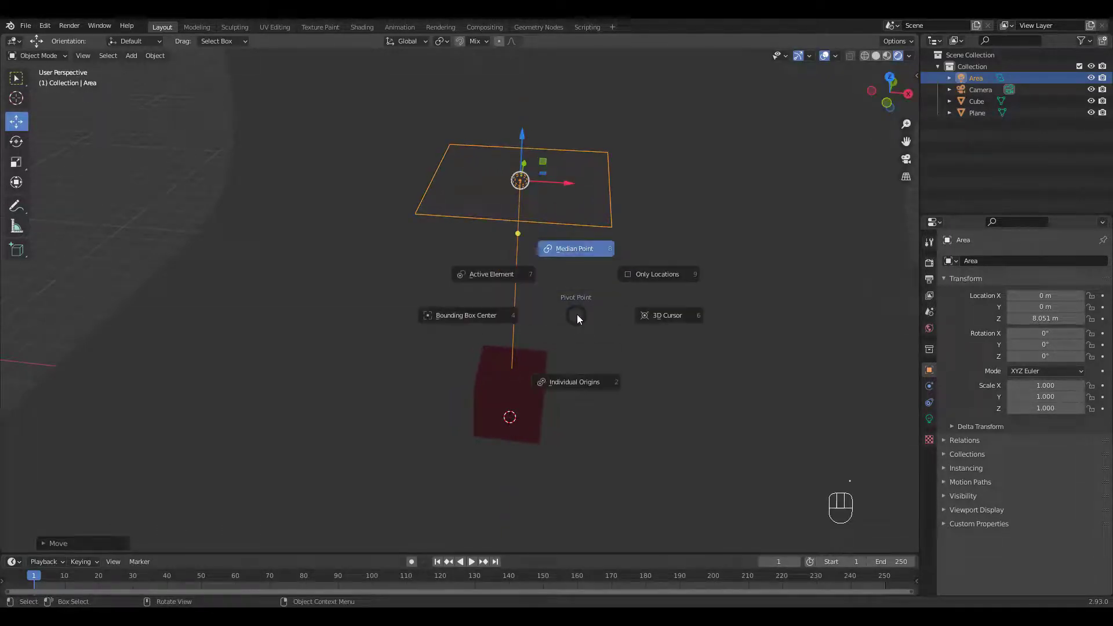
{"action": "left_click", "coordinate": [654, 319]}
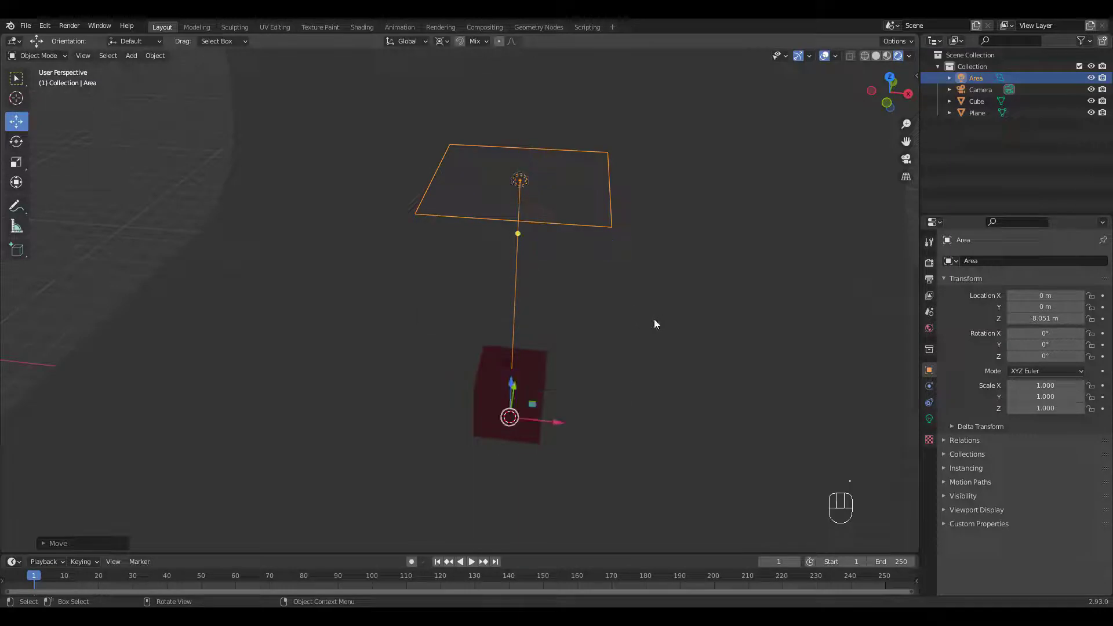
{"action": "middle_click_drag", "start_coordinate": [568, 260], "coordinate": [612, 287]}
{"action": "key", "text": "r"}
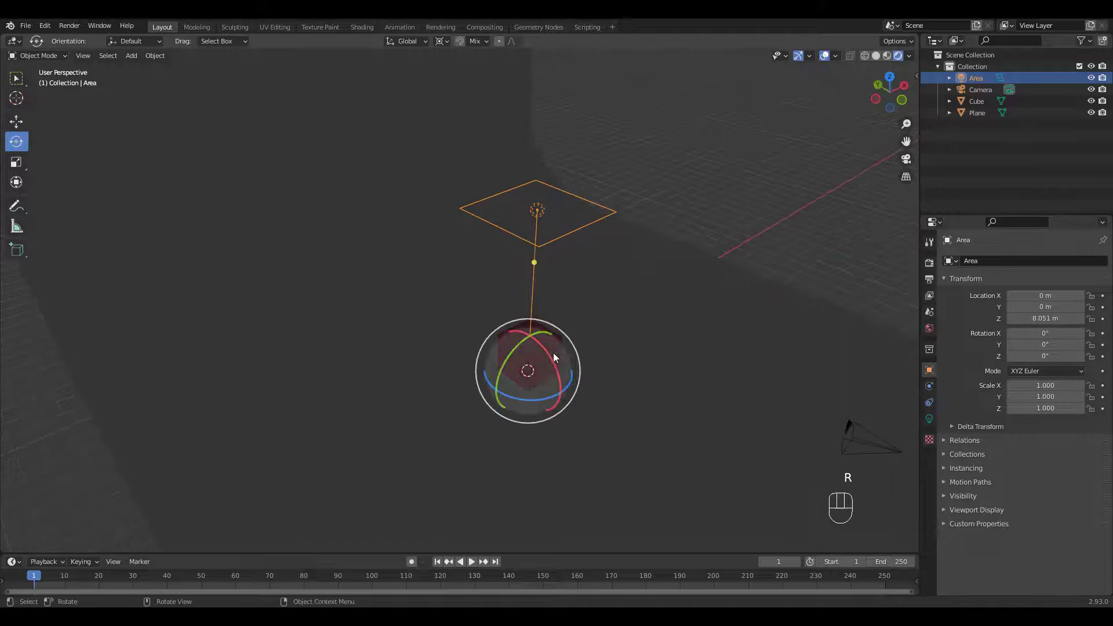
{"action": "left_click_drag", "start_coordinate": [553, 351], "coordinate": [553, 391]}
- Duplicate the area light in place and swing the copy about 88° around Z to the cube's side, working from the top view
{"action": "middle_click_drag", "start_coordinate": [638, 278], "coordinate": [598, 345]}
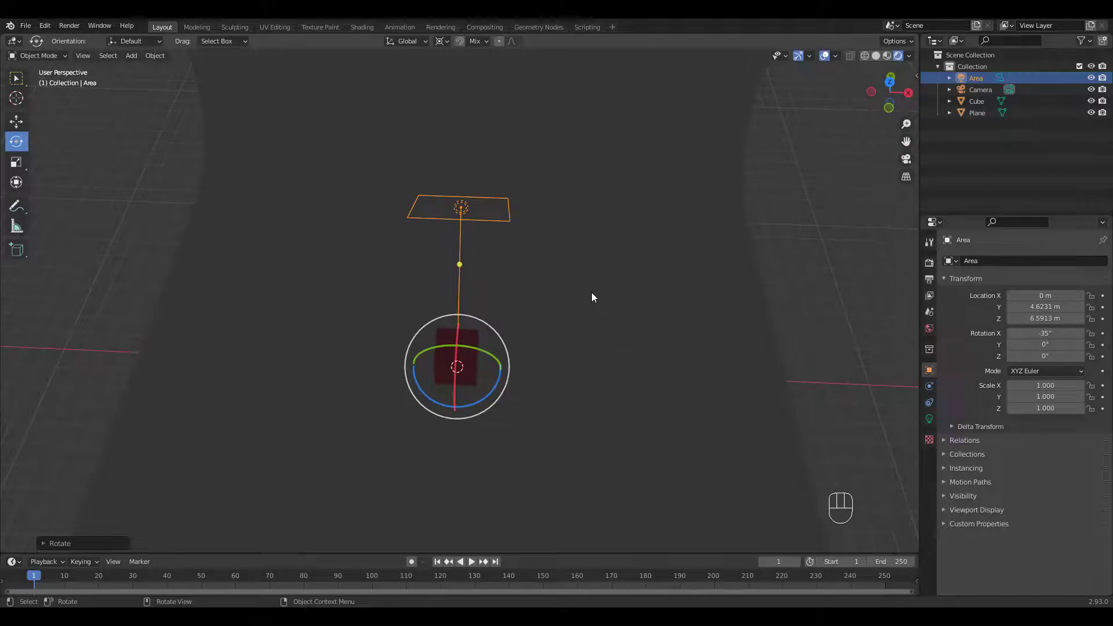
{"action": "key", "text": "KP_7"}
{"action": "middle_click_drag", "start_coordinate": [536, 227], "coordinate": [557, 256], "text": "ctrl"}
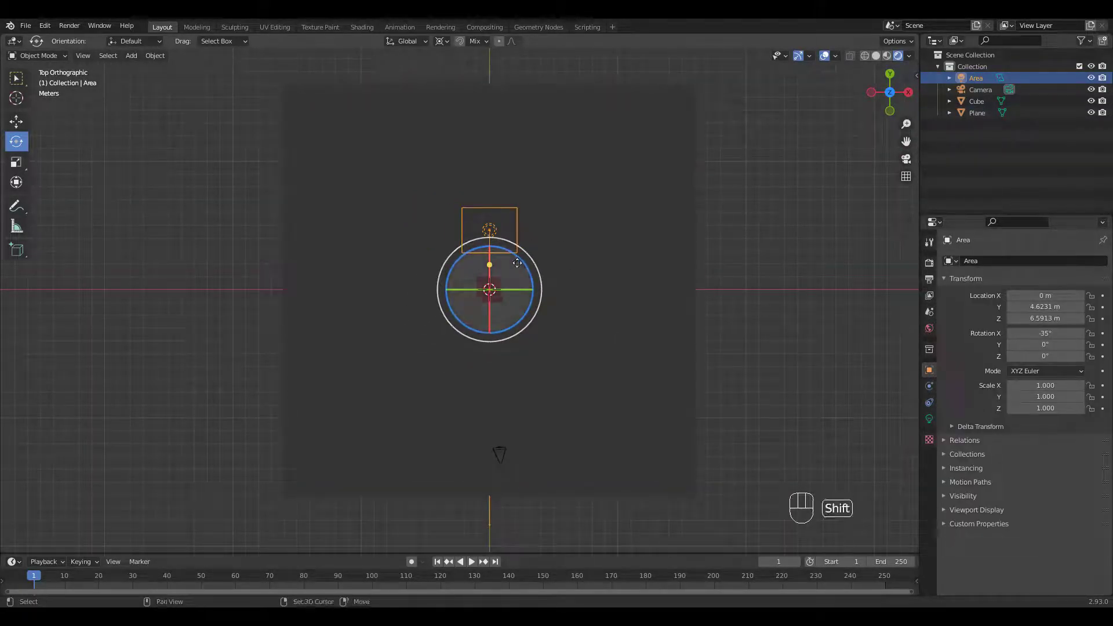
{"action": "key", "text": "shift+d"}
{"action": "right_click", "coordinate": [551, 239]}
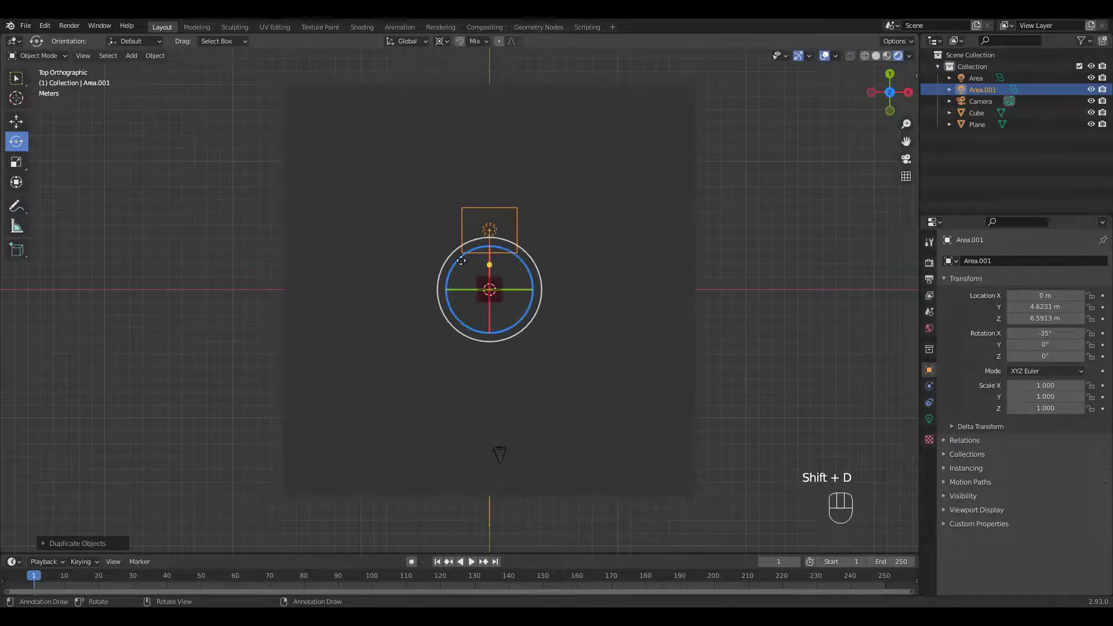
{"action": "left_click_drag", "start_coordinate": [455, 264], "coordinate": [402, 362]}
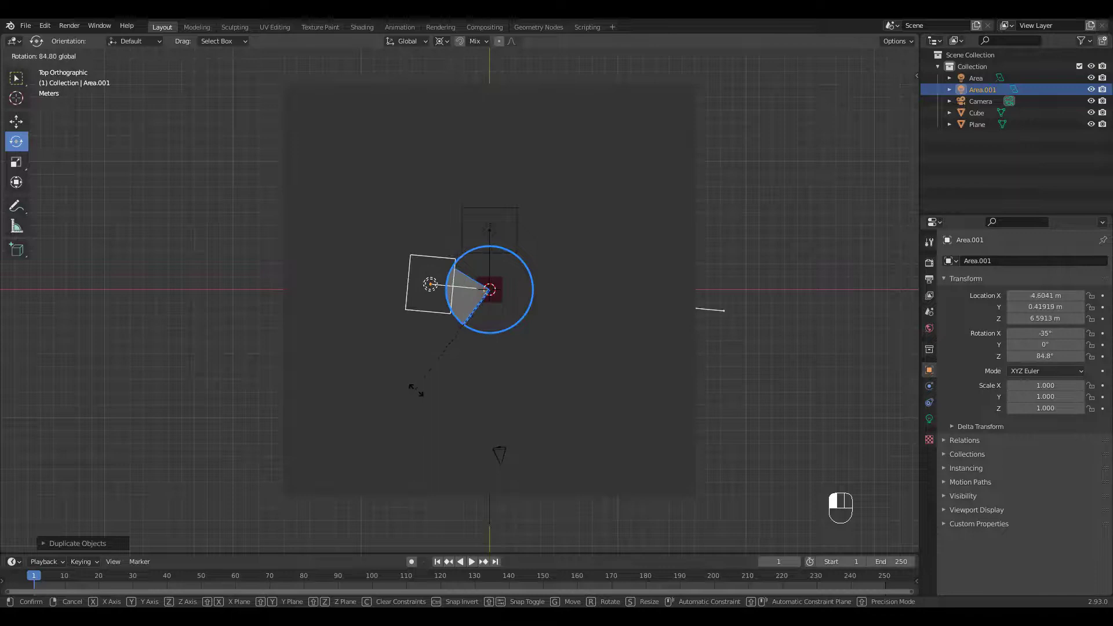
{"action": "left_click_drag", "start_coordinate": [416, 390], "coordinate": [419, 400]}
- Try a power of 2000 W on the duplicated side light, checking through the camera, and reduce it to 1000 W
{"action": "middle_click_drag", "start_coordinate": [599, 273], "coordinate": [591, 238]}
{"action": "key", "text": "KP_0"}
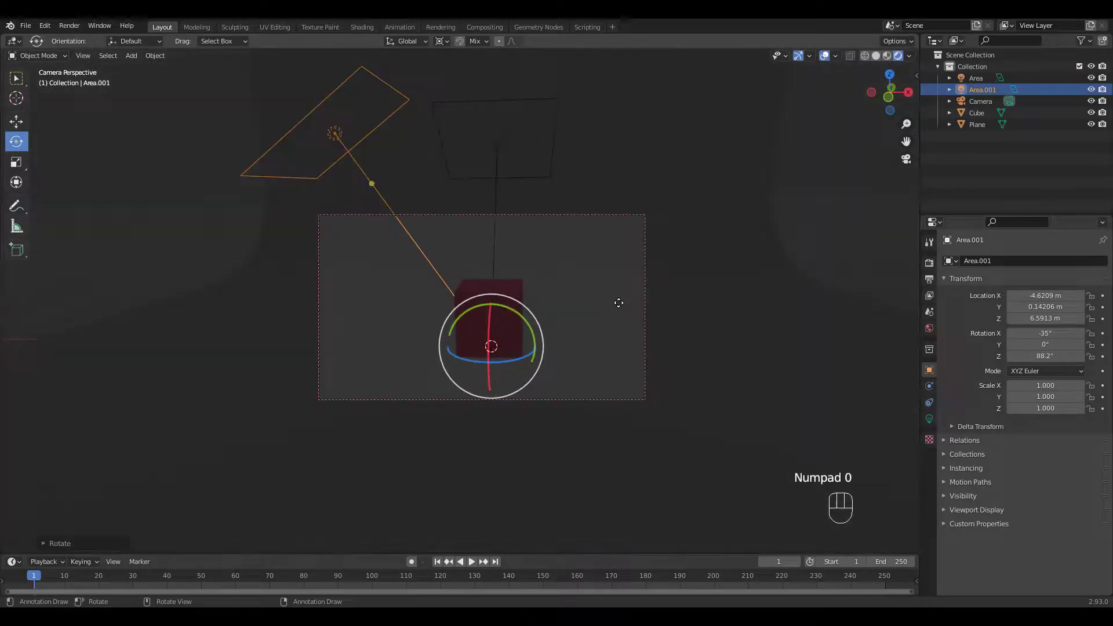
{"action": "left_click", "coordinate": [929, 419]}
{"action": "left_click", "coordinate": [1046, 337]}
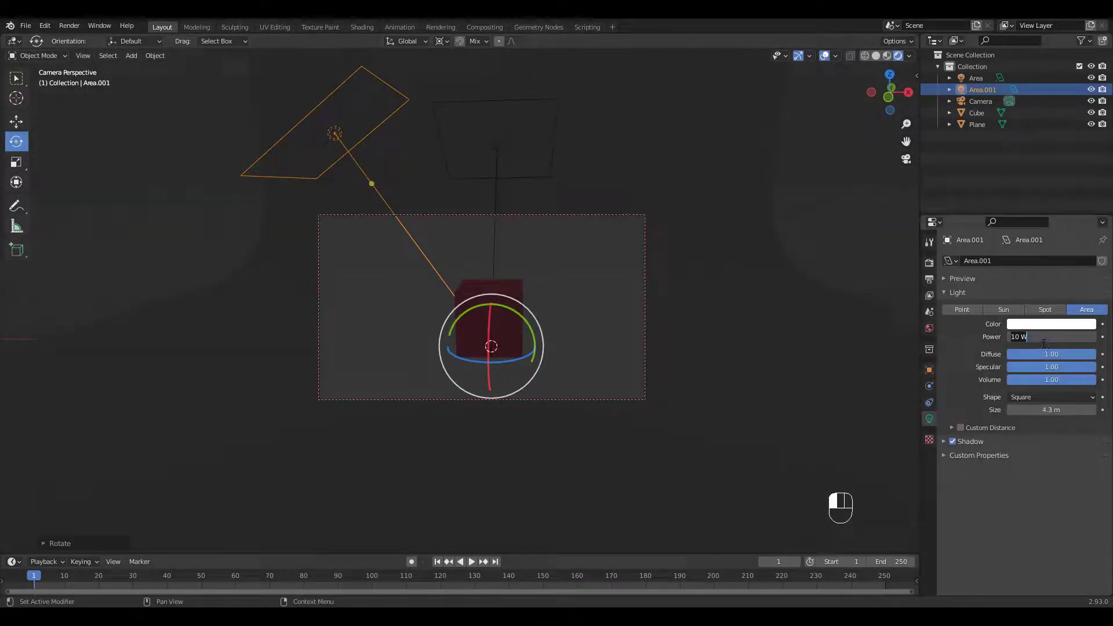
{"action": "type", "text": "000"}
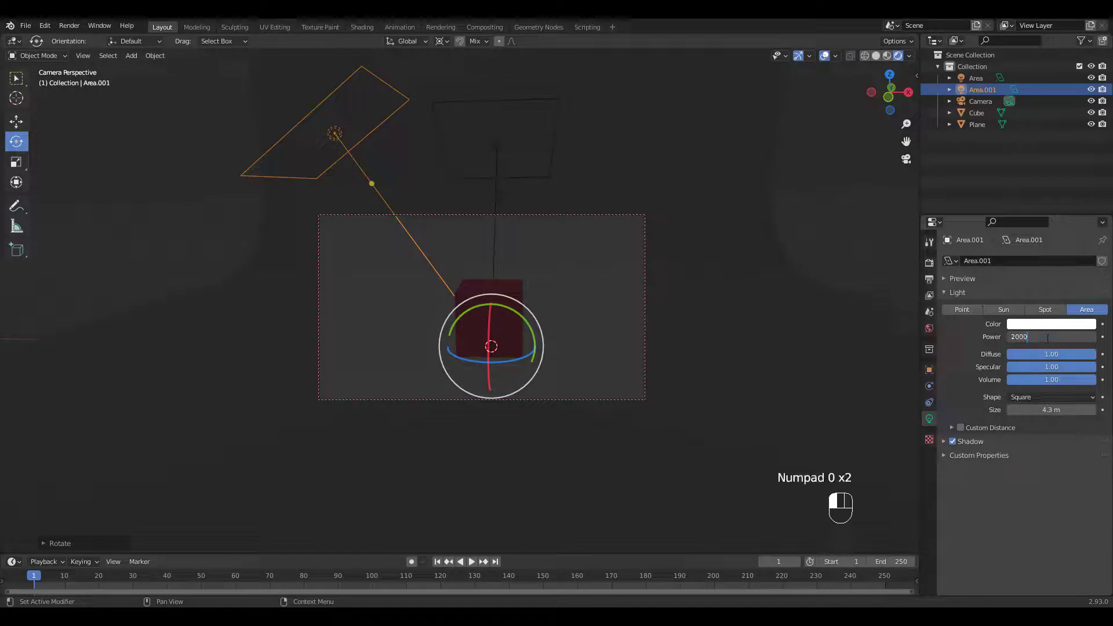
{"action": "key", "text": "Return"}
{"action": "left_click", "coordinate": [1047, 339]}
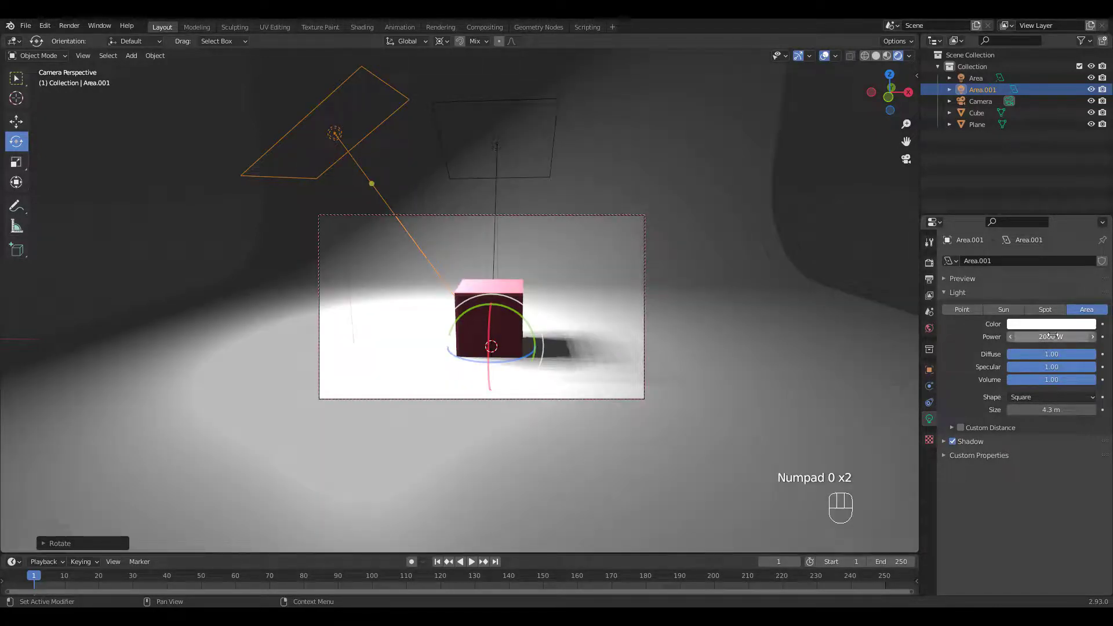
{"action": "type", "text": "1000"}
{"action": "key", "text": "Return"}
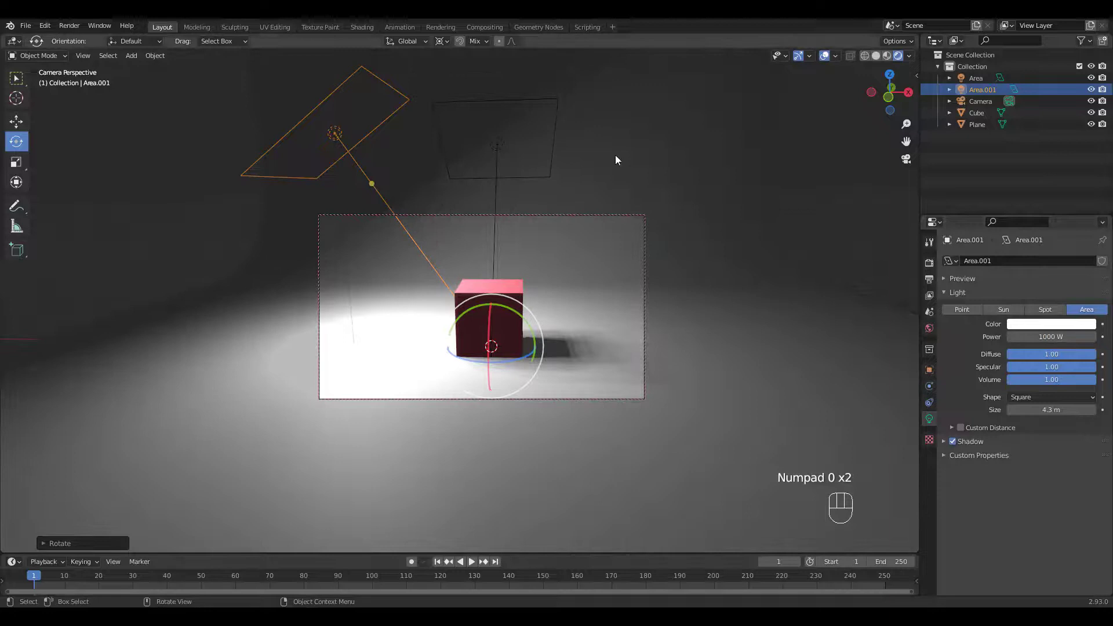
- Try a power of 800 W on the original area light behind the cube and reduce it to 600 W
{"action": "left_click", "coordinate": [511, 106]}
{"action": "left_click", "coordinate": [1050, 337]}
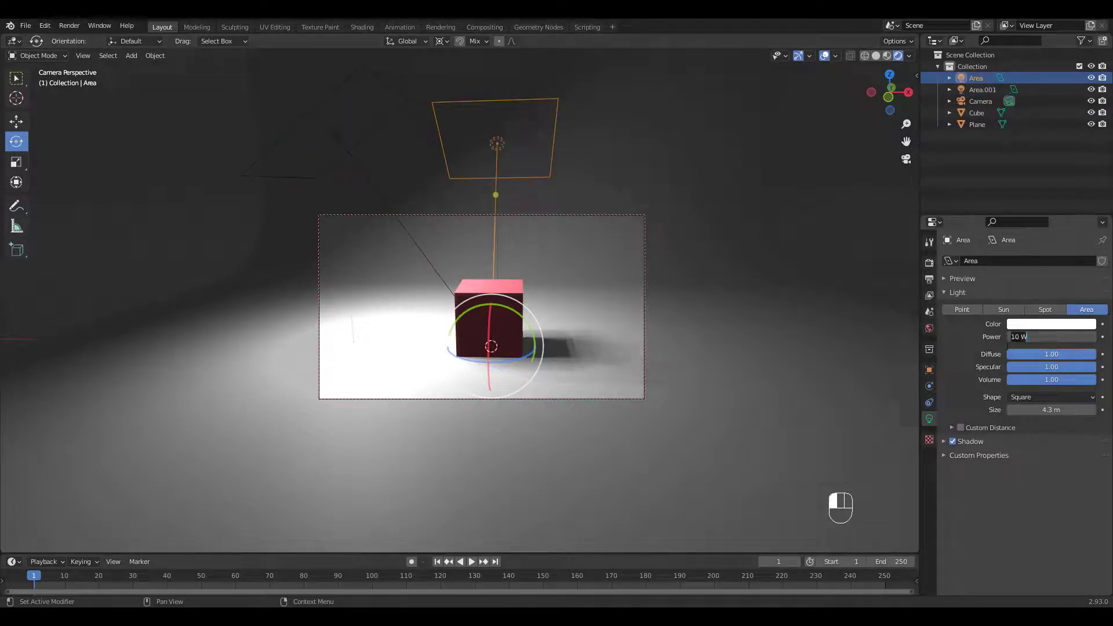
{"action": "type", "text": "800"}
{"action": "key", "text": "Return"}
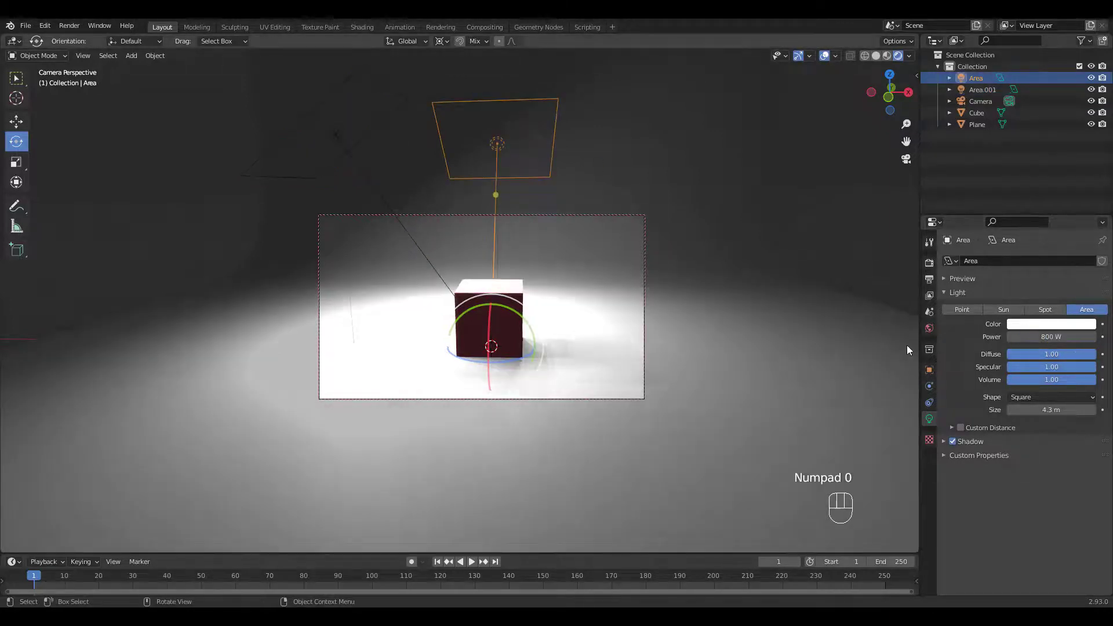
{"action": "left_click", "coordinate": [1050, 337]}
{"action": "type", "text": "600"}
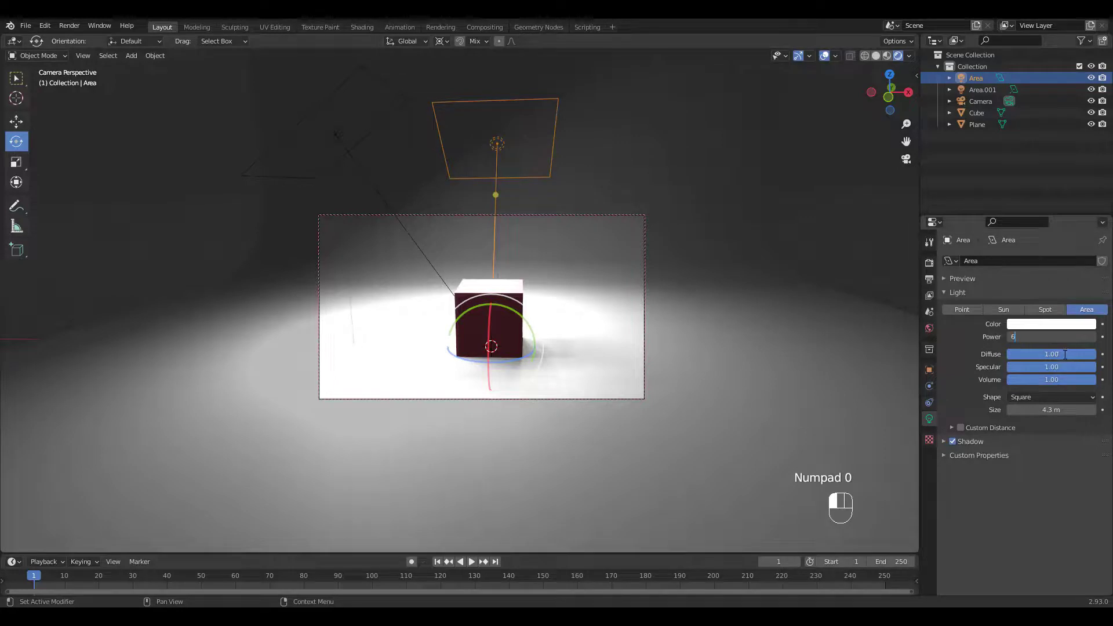
{"action": "key", "text": "Return"}
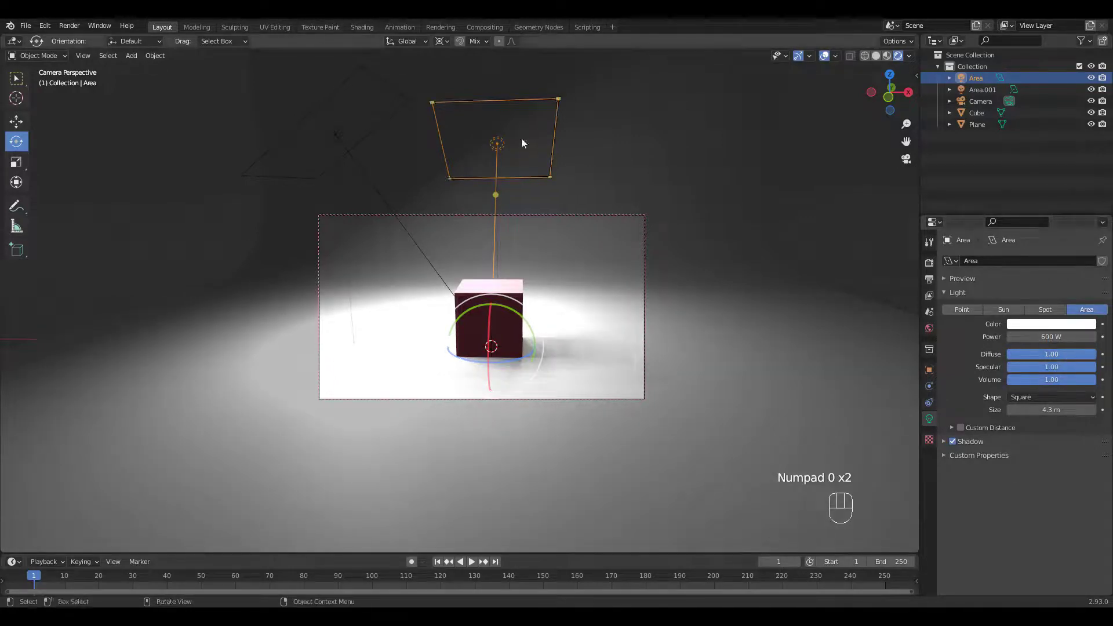
- Pull the camera back to raise both area lights together higher above the cube, and reframe the camera closer on the cube
{"action": "left_click", "coordinate": [549, 138]}
{"action": "left_click", "coordinate": [550, 137]}
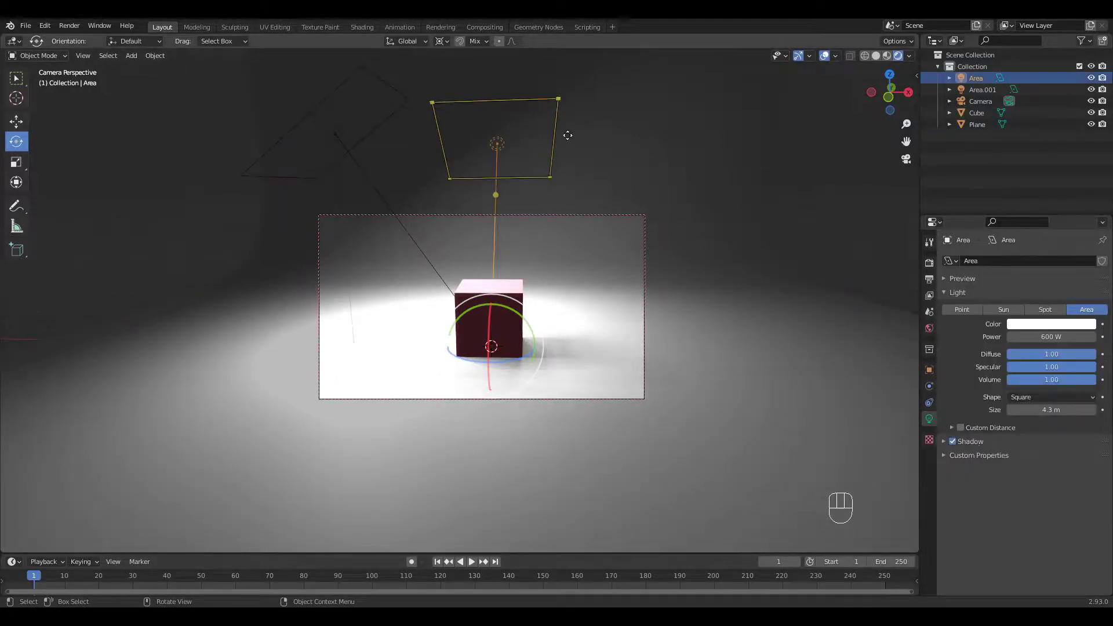
{"action": "middle_click_drag", "start_coordinate": [665, 200], "coordinate": [576, 206], "text": "ctrl"}
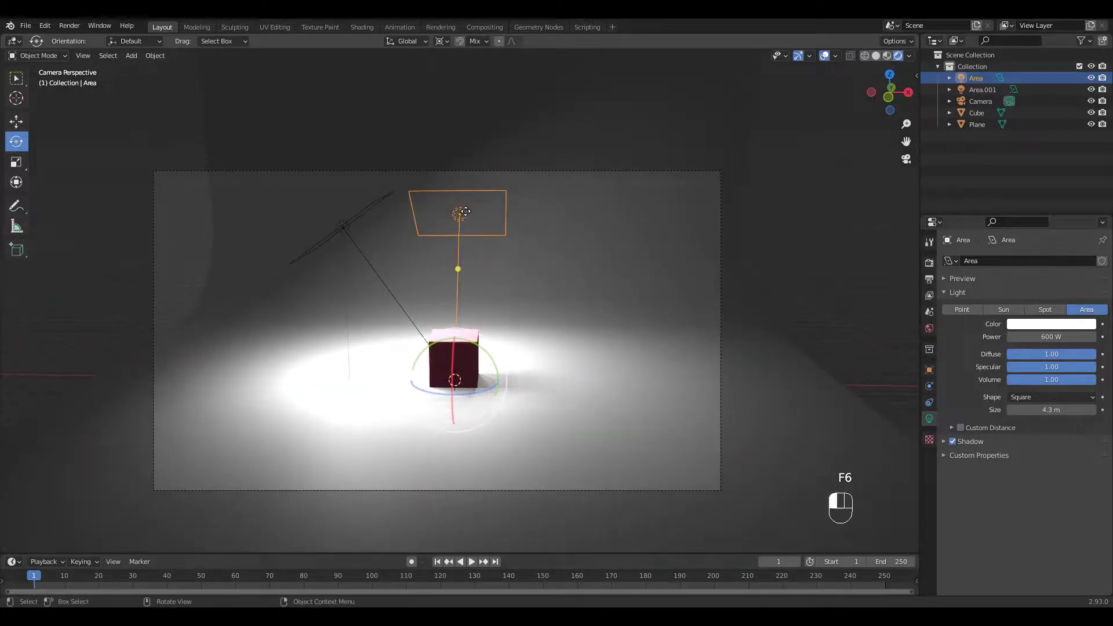
{"action": "left_click", "coordinate": [449, 206]}
{"action": "left_click", "coordinate": [457, 214]}
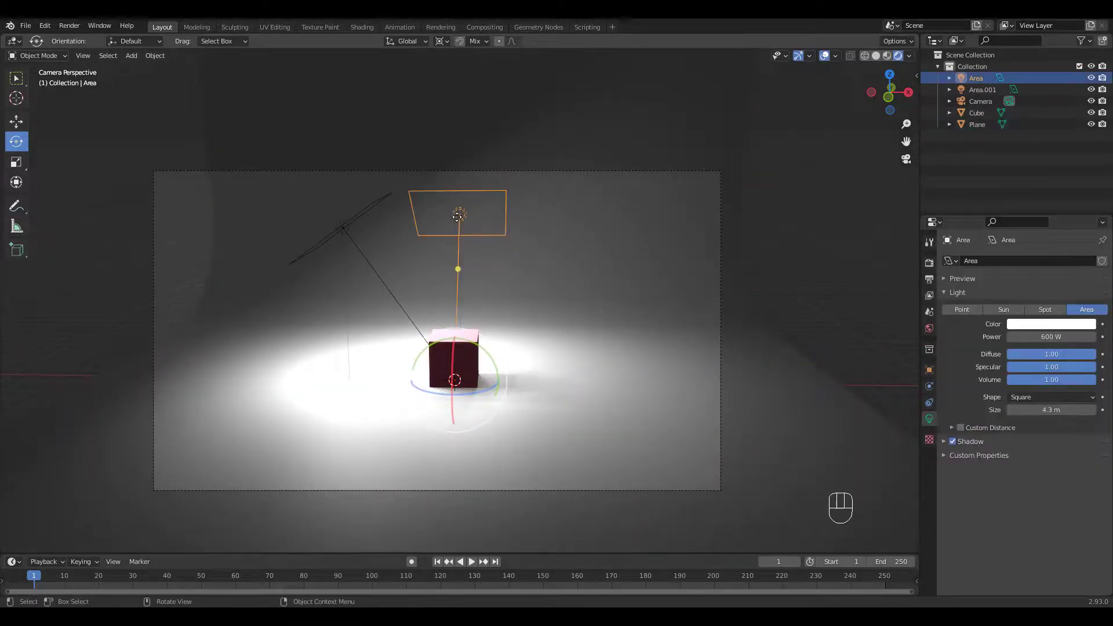
{"action": "left_click", "coordinate": [377, 218], "text": "shift"}
{"action": "left_click", "coordinate": [466, 231], "text": "shift"}
{"action": "key", "text": "g"}
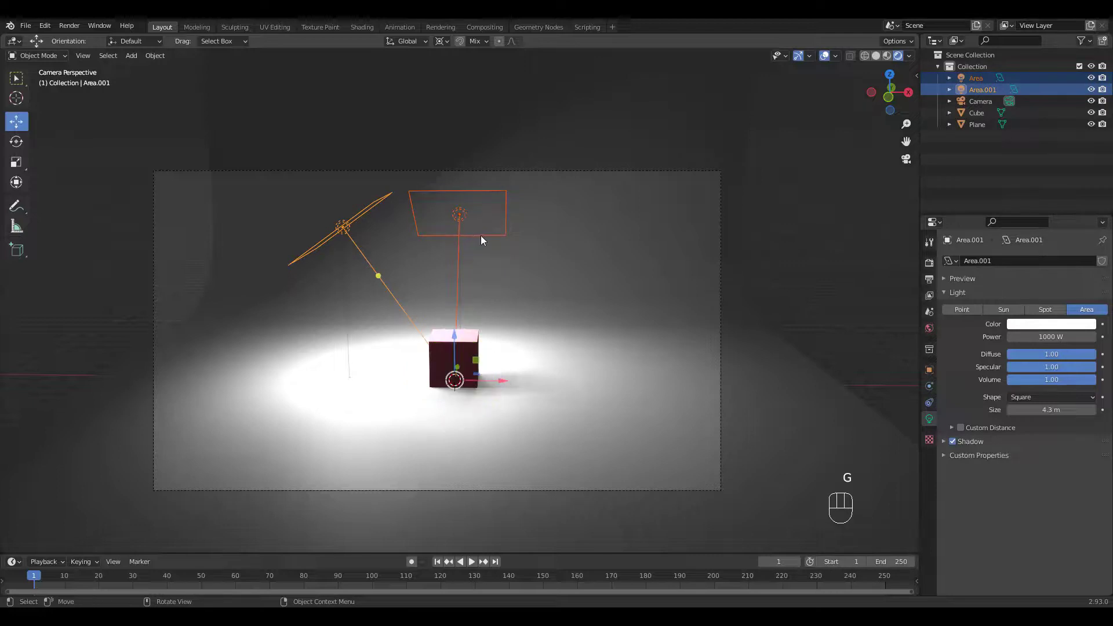
{"action": "left_click_drag", "start_coordinate": [450, 321], "coordinate": [451, 250]}
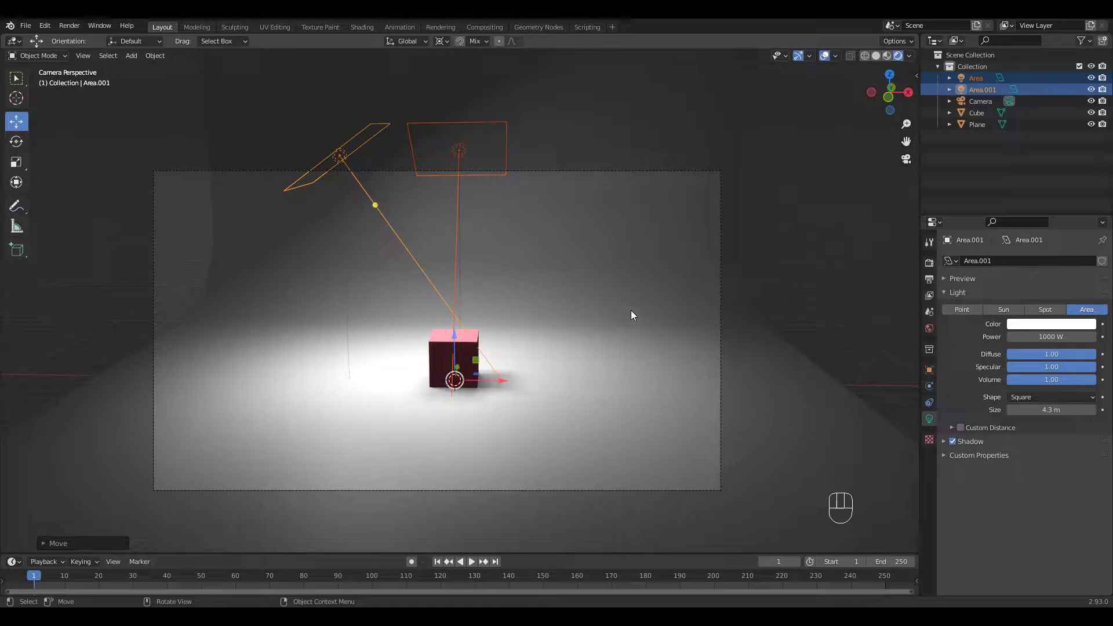
{"action": "key", "text": "F6"}
{"action": "middle_click_drag", "start_coordinate": [585, 289], "coordinate": [572, 329], "text": "ctrl"}
- Switch the scene's render engine to Cycles and select the backdrop plane
{"action": "left_click", "coordinate": [928, 264]}
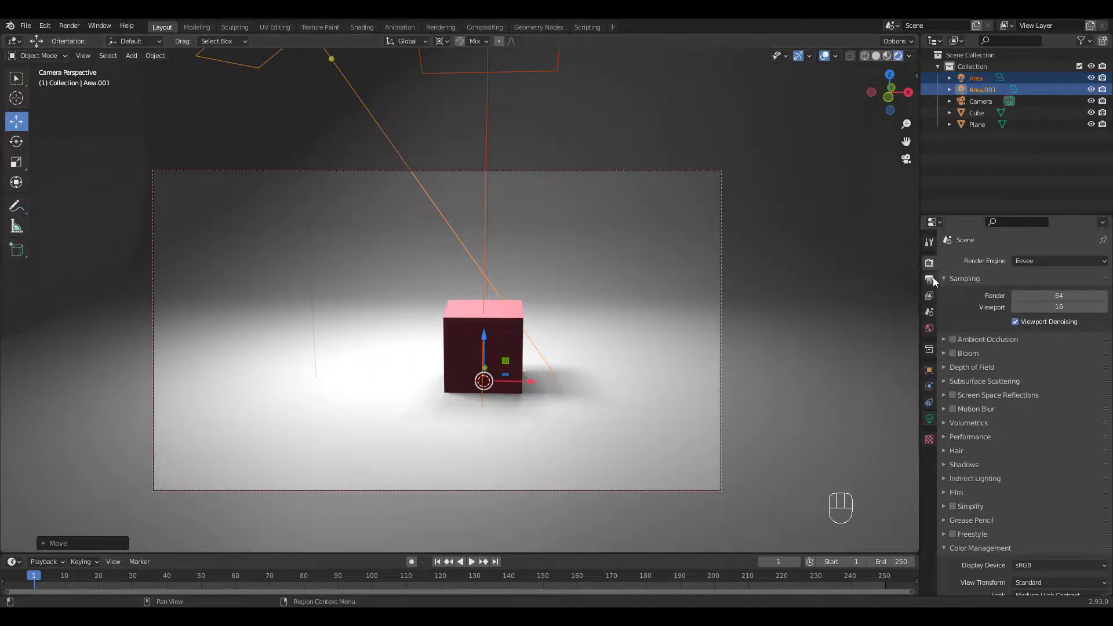
{"action": "left_click", "coordinate": [1028, 265]}
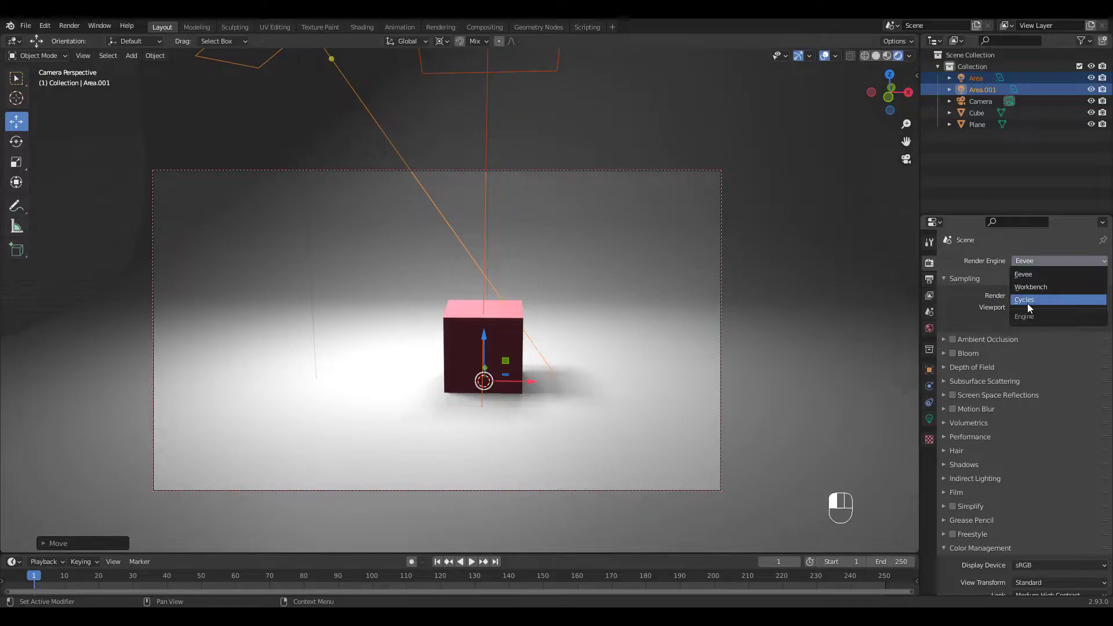
{"action": "left_click", "coordinate": [1026, 303]}
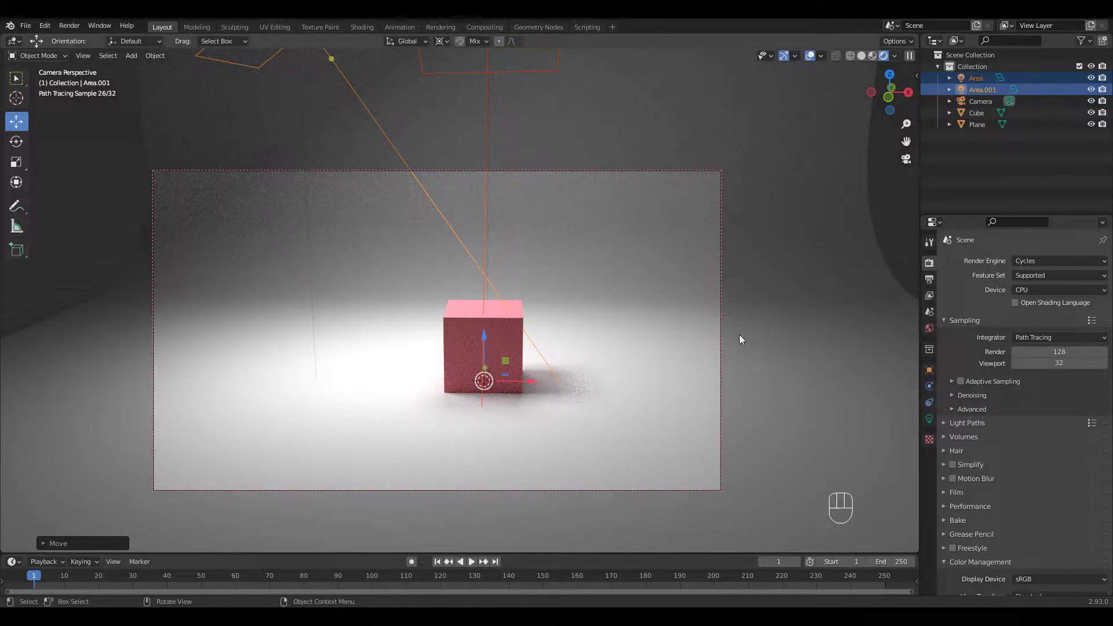
{"action": "left_click", "coordinate": [731, 366]}
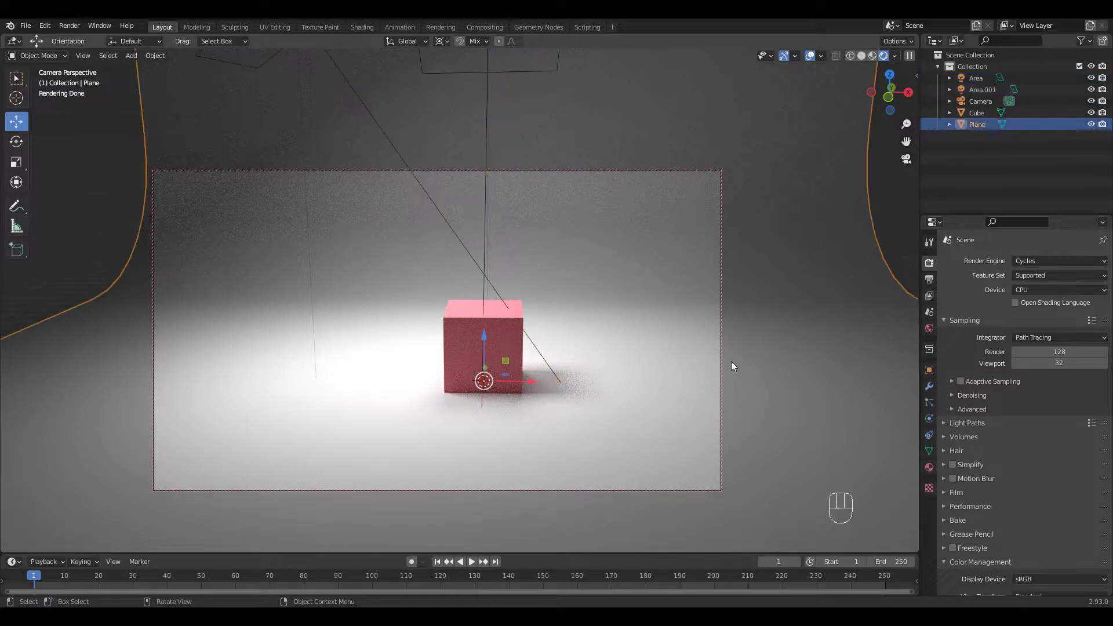